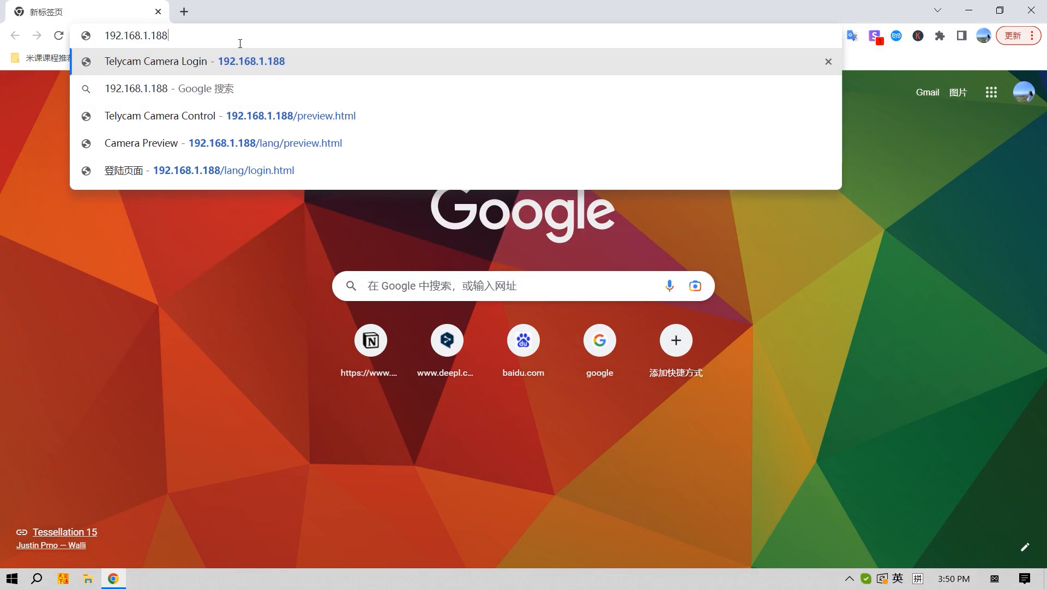
Open the camera's web page at 192.168.1.188 and log in with the administrator username and password.
{"action": "key", "text": "Return"}
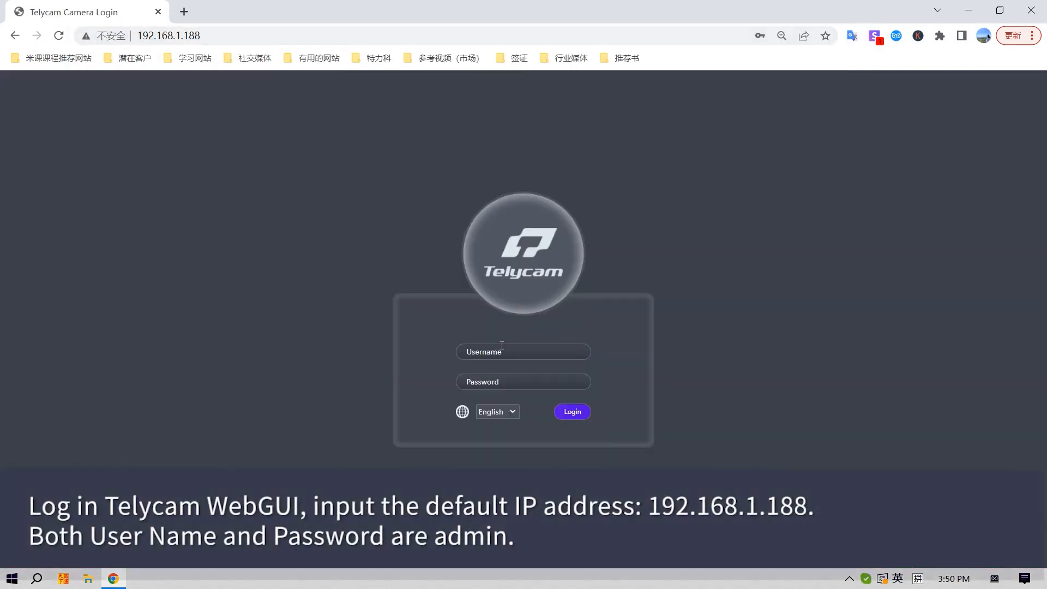
{"action": "left_click", "coordinate": [501, 351]}
{"action": "type", "text": "admin"}
{"action": "key", "text": "BackSpace"}
{"action": "key", "text": "BackSpace"}
{"action": "type", "text": "in"}
{"action": "key", "text": "Tab"}
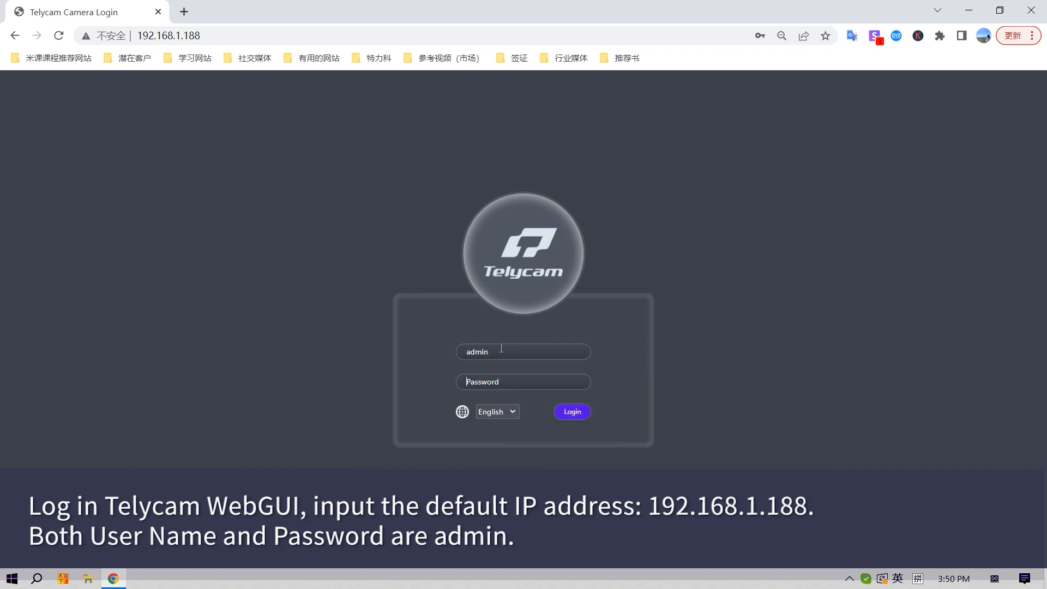
{"action": "type", "text": "admin"}
{"action": "left_click", "coordinate": [573, 412]}
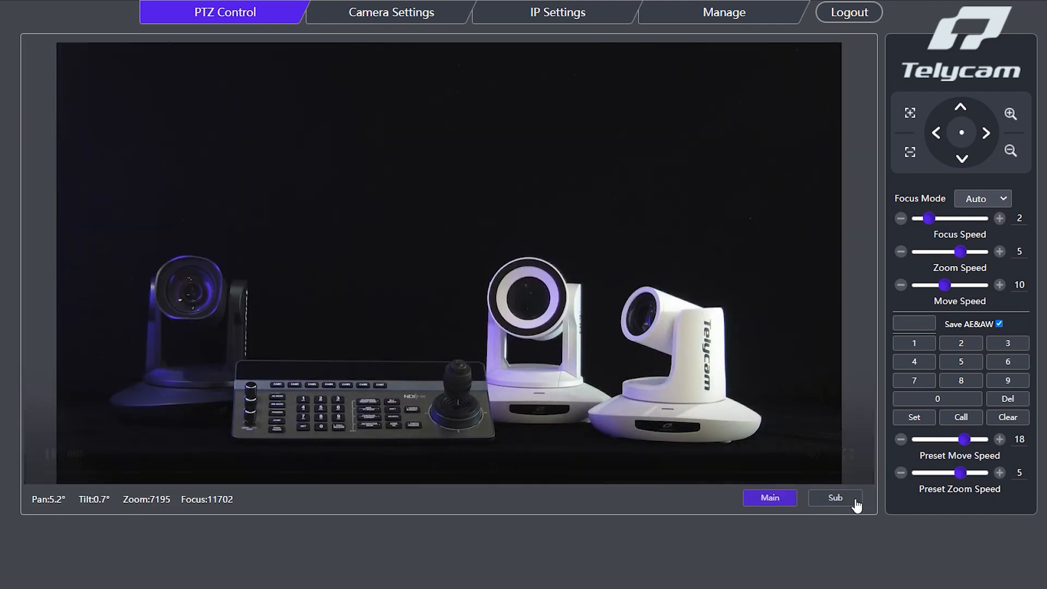
Preview the camera's sub stream and return the live view to the main stream.
{"action": "left_click", "coordinate": [855, 502]}
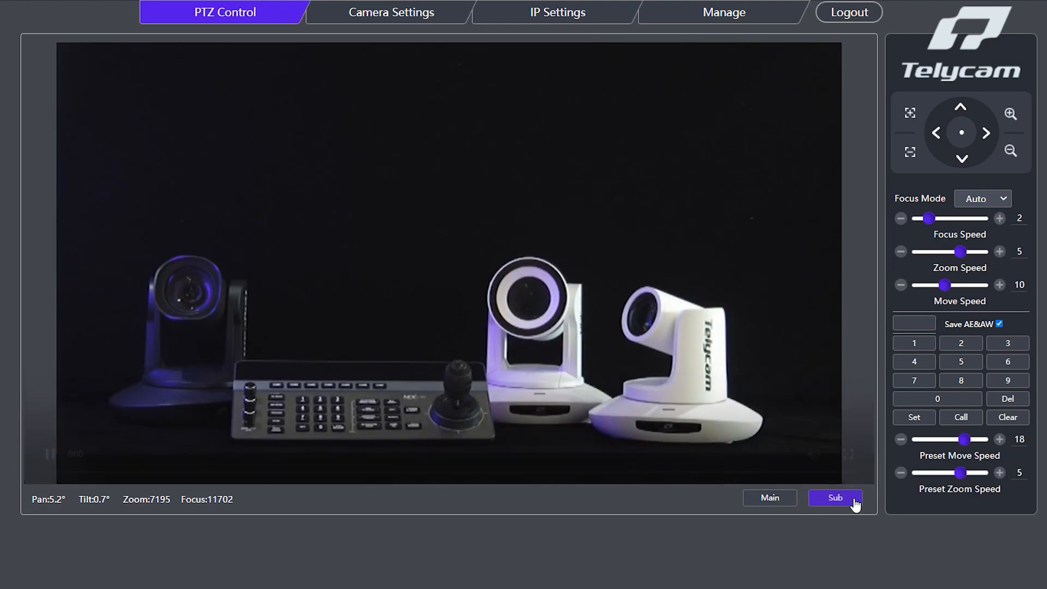
{"action": "left_click", "coordinate": [780, 500]}
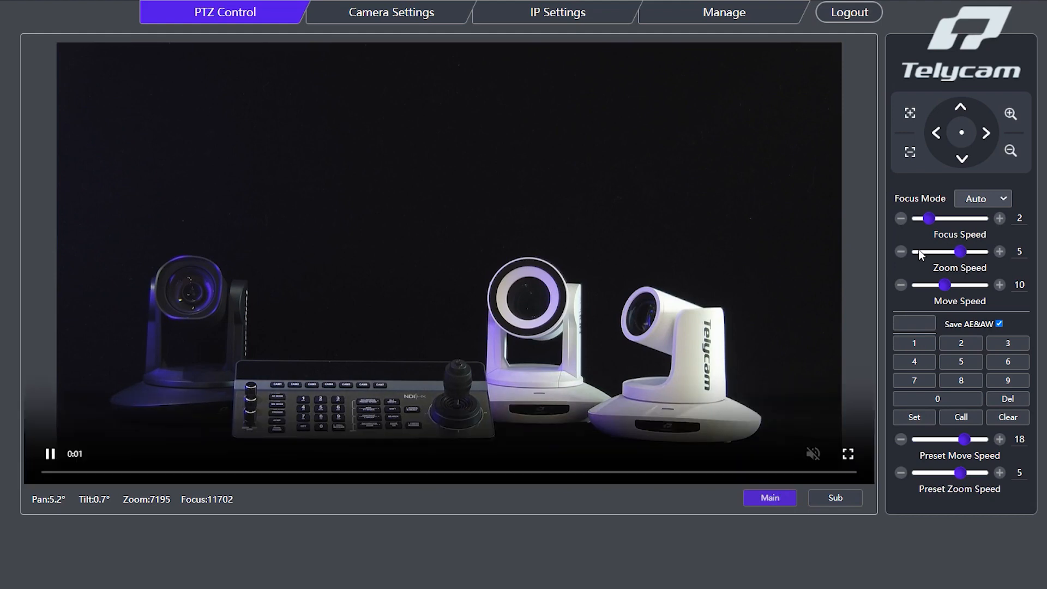
Try the camera's movement controls by panning right, tilting up and down, and zooming in and out.
{"action": "left_click", "coordinate": [986, 134]}
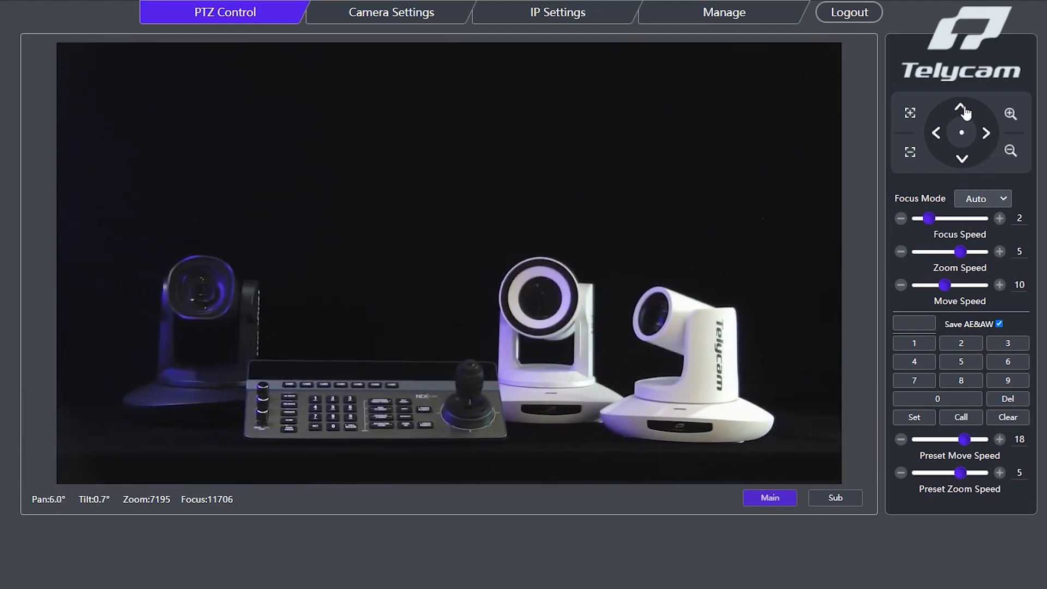
{"action": "left_click", "coordinate": [961, 109]}
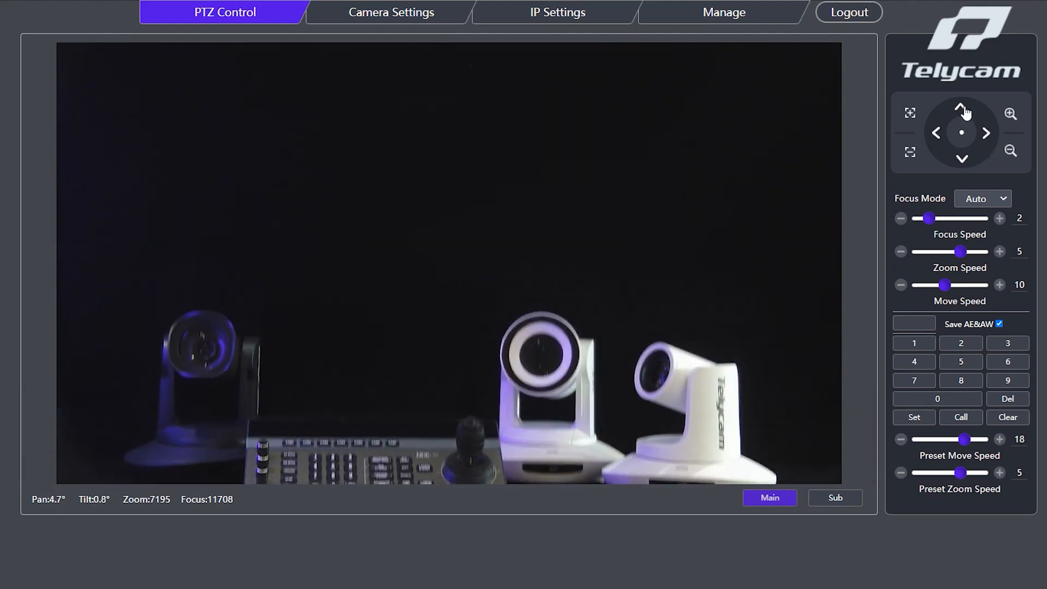
{"action": "left_click", "coordinate": [961, 160]}
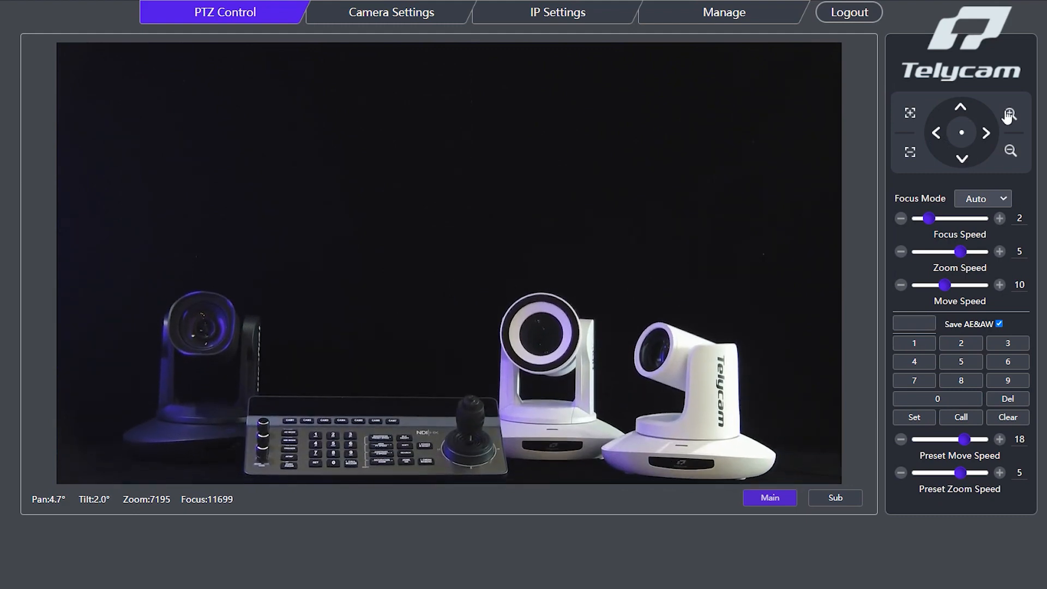
{"action": "left_click", "coordinate": [1010, 114]}
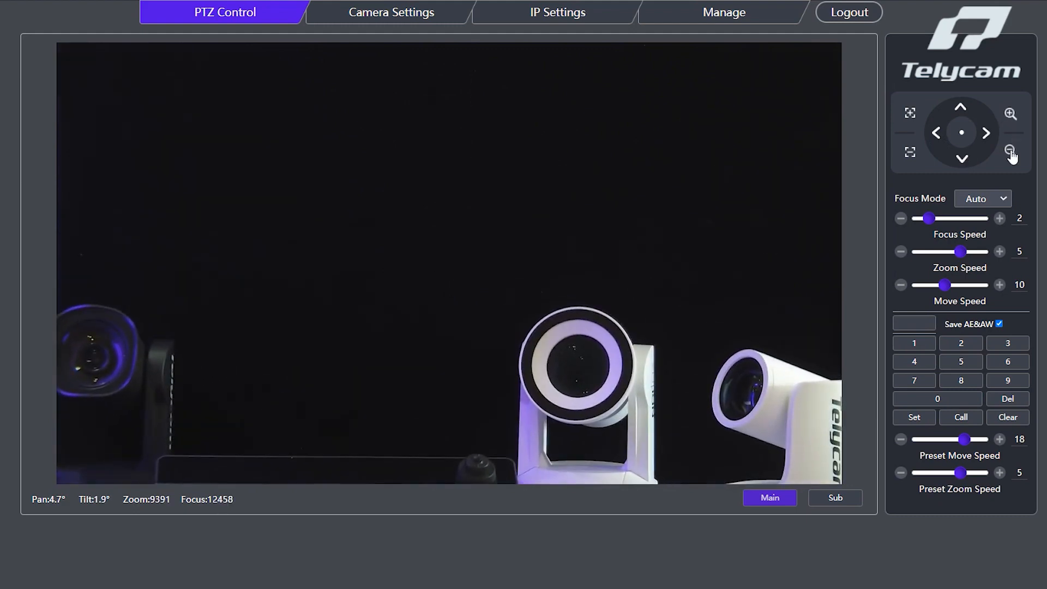
{"action": "left_click", "coordinate": [1010, 152]}
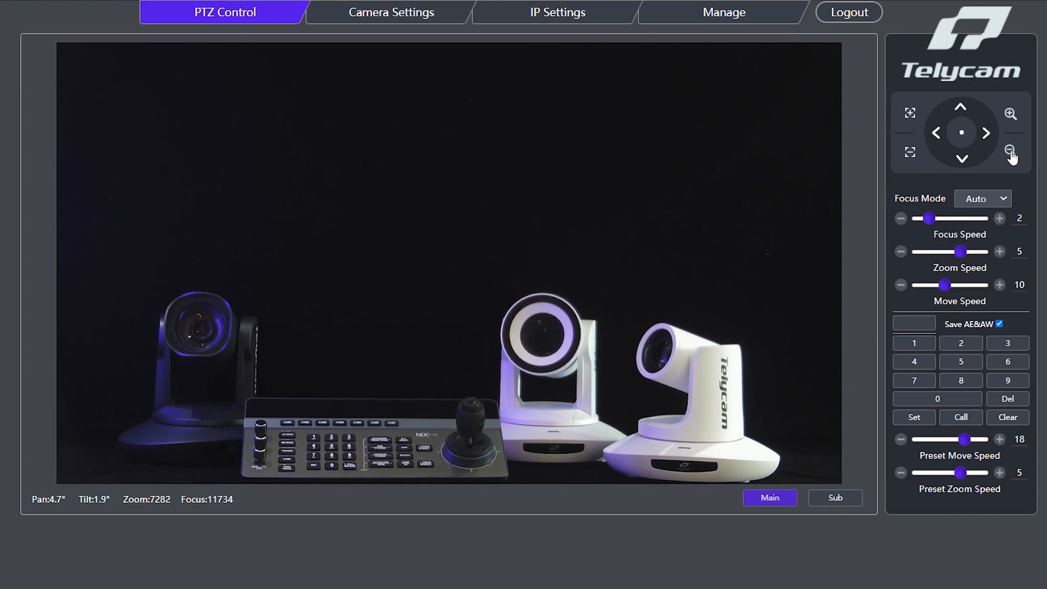
Try manual focusing in both directions with the focus speed raised to 7, and return the focus mode to Auto.
{"action": "left_click", "coordinate": [999, 199]}
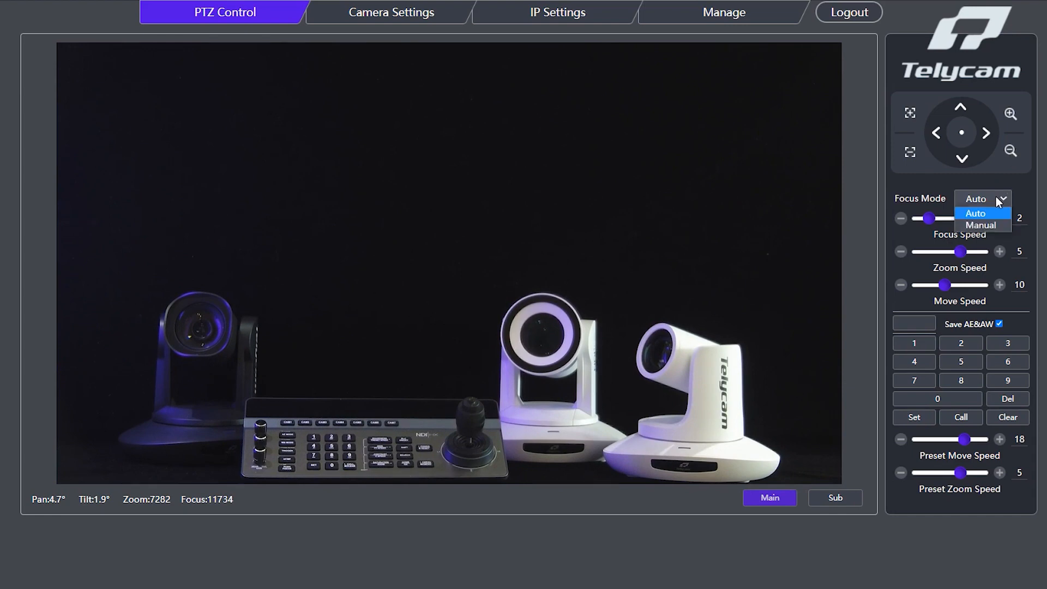
{"action": "left_click", "coordinate": [991, 226]}
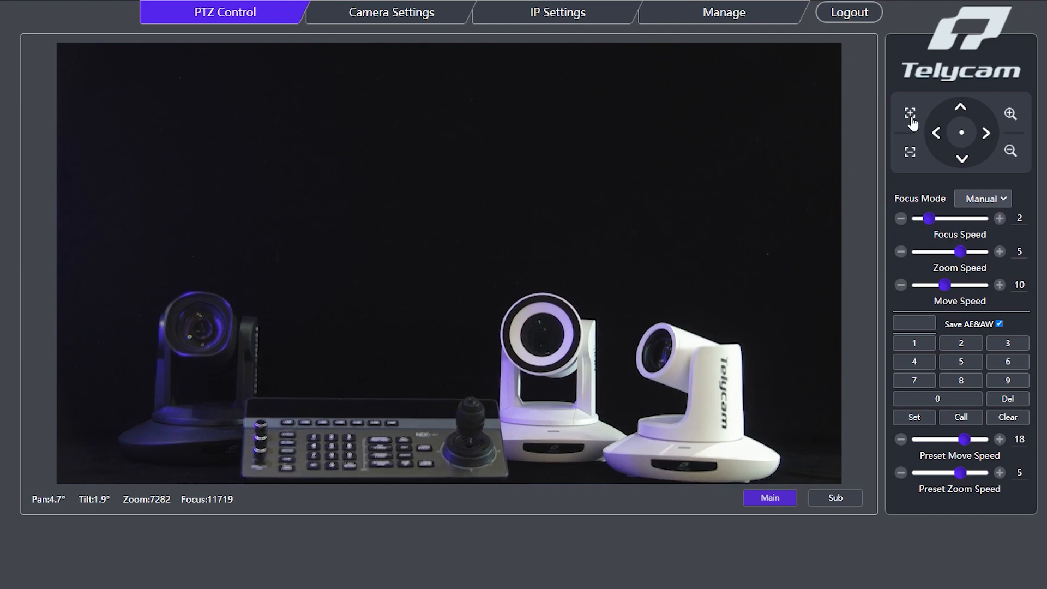
{"action": "left_click", "coordinate": [911, 116]}
{"action": "left_click", "coordinate": [999, 219]}
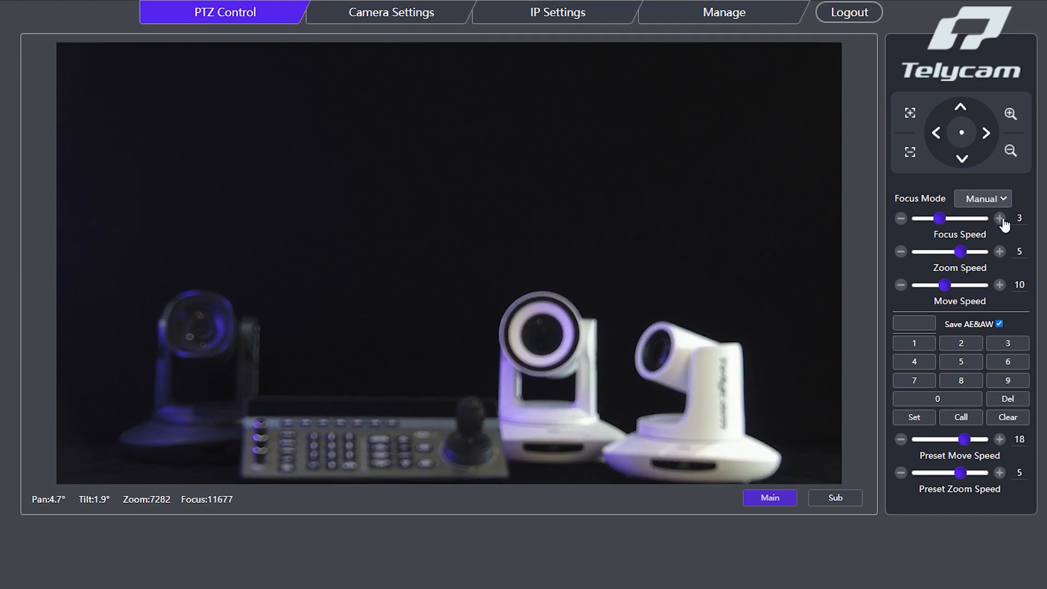
{"action": "left_click", "coordinate": [1000, 219]}
{"action": "left_click", "coordinate": [999, 219]}
{"action": "left_click", "coordinate": [1000, 218]}
{"action": "left_click", "coordinate": [1000, 219]}
{"action": "left_click", "coordinate": [910, 154]}
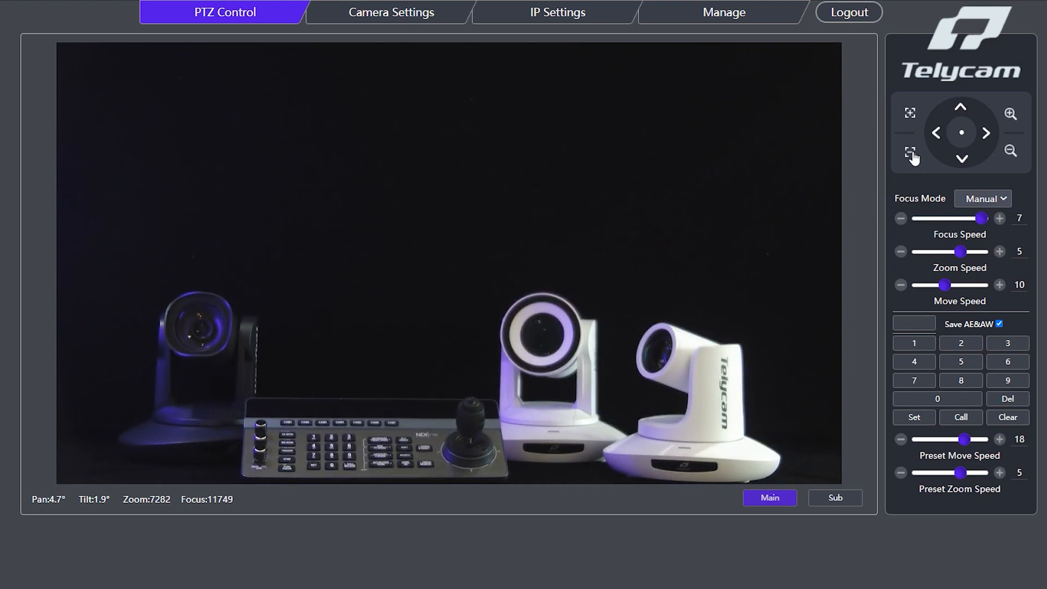
{"action": "left_click", "coordinate": [996, 198]}
{"action": "left_click", "coordinate": [991, 212]}
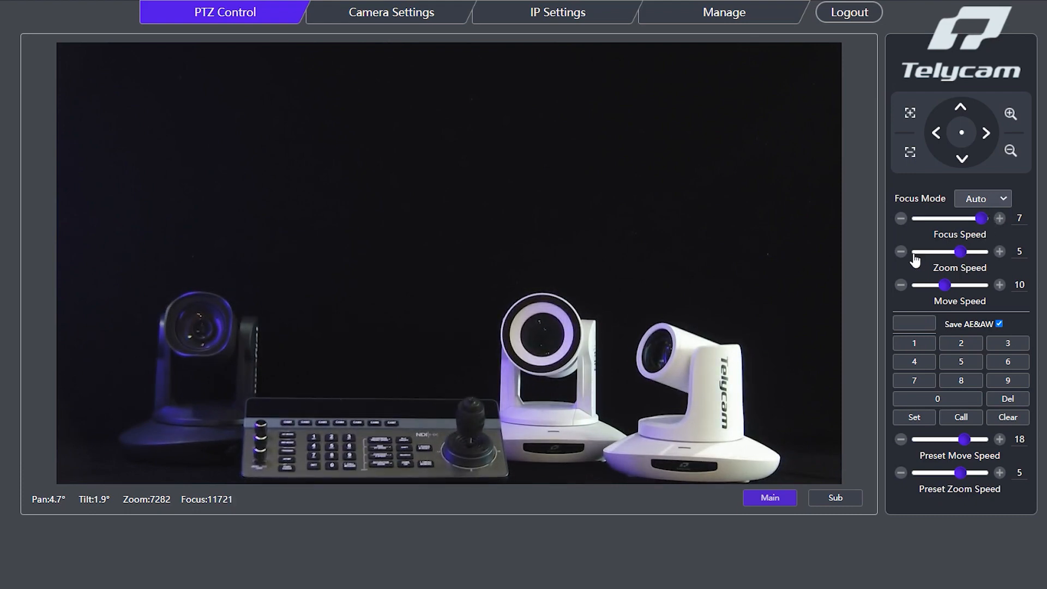
Lower the zoom speed to 1 and the move speed to 2, and try them by panning right and zooming.
{"action": "left_click", "coordinate": [901, 252]}
{"action": "left_click", "coordinate": [901, 252]}
{"action": "left_click", "coordinate": [901, 252]}
{"action": "left_click", "coordinate": [901, 252]}
{"action": "left_click", "coordinate": [901, 286]}
{"action": "left_click", "coordinate": [901, 286]}
{"action": "left_click", "coordinate": [901, 286]}
{"action": "left_click", "coordinate": [901, 286]}
{"action": "left_click", "coordinate": [901, 285]}
{"action": "left_click", "coordinate": [901, 286]}
{"action": "left_click", "coordinate": [901, 285]}
{"action": "left_click", "coordinate": [901, 286]}
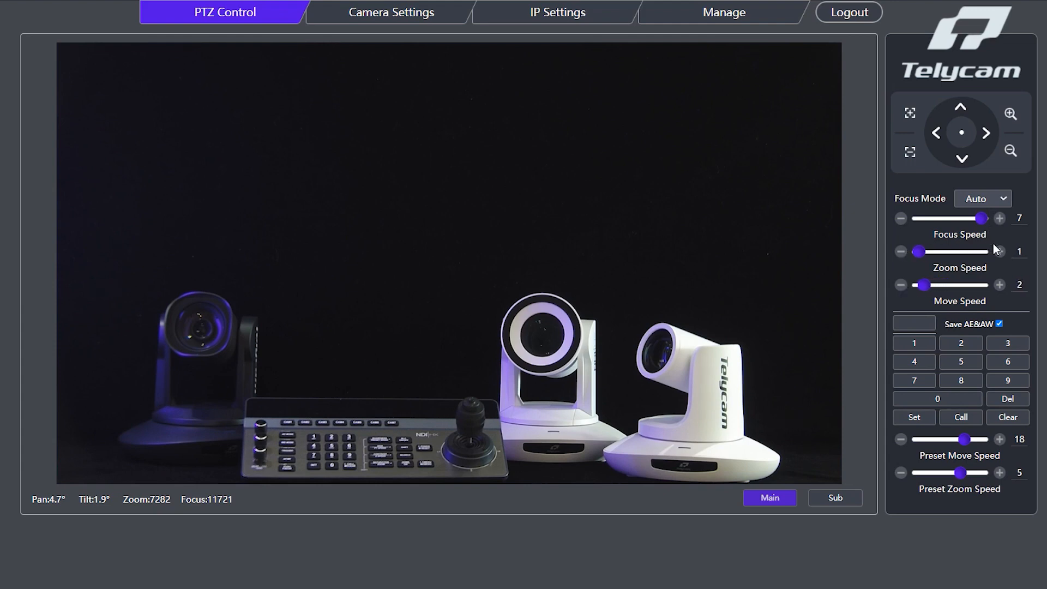
{"action": "left_click", "coordinate": [988, 133]}
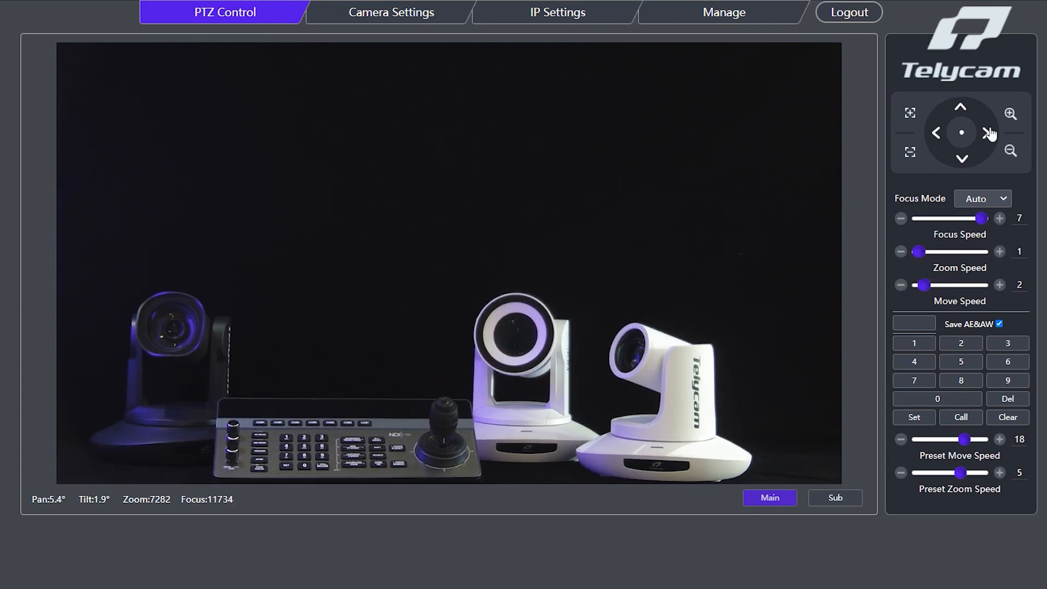
{"action": "left_click", "coordinate": [1010, 114]}
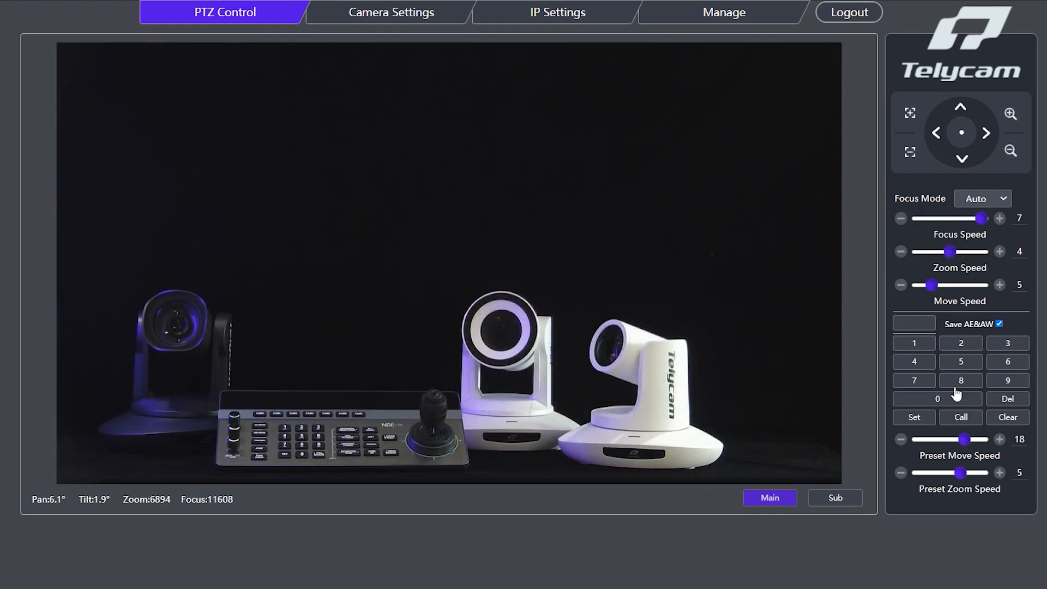
Save the current camera position as preset 1 and recall it after panning right and zooming out.
{"action": "left_click", "coordinate": [917, 345]}
{"action": "left_click", "coordinate": [915, 417]}
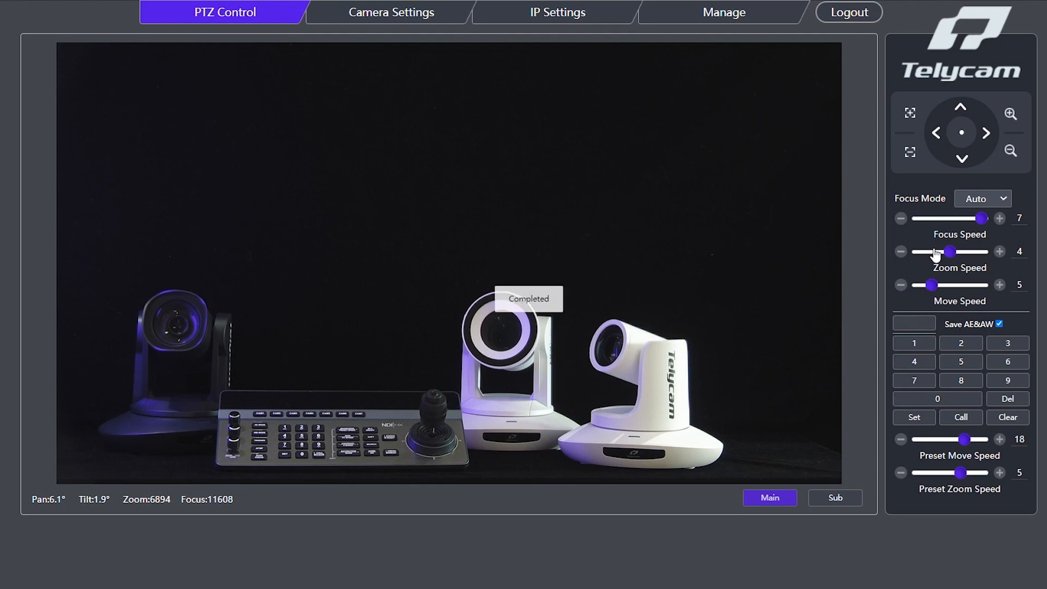
{"action": "left_click", "coordinate": [986, 135]}
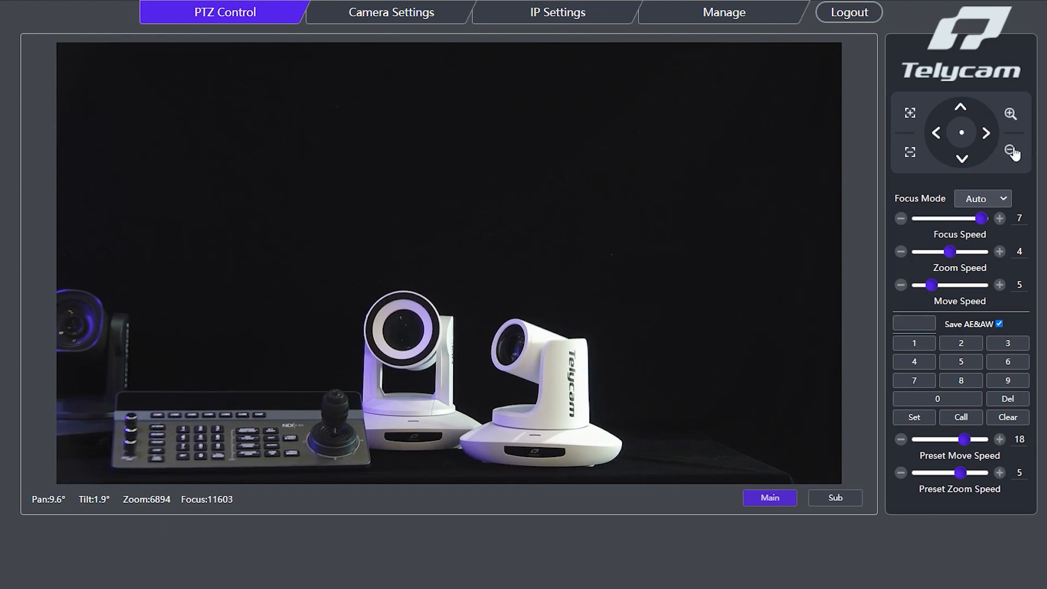
{"action": "left_click", "coordinate": [1010, 150]}
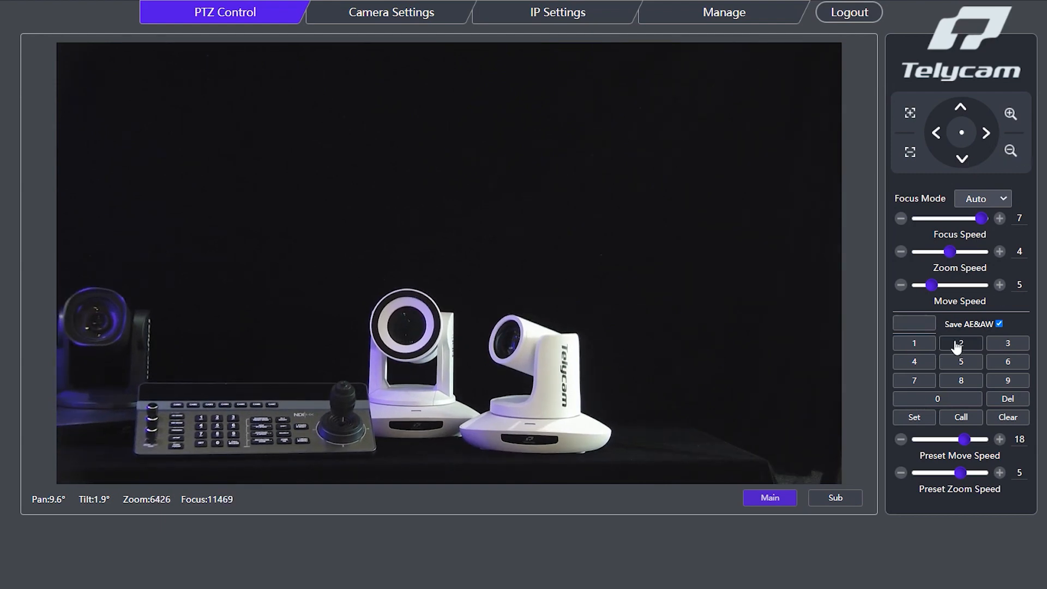
{"action": "left_click", "coordinate": [914, 343]}
{"action": "left_click", "coordinate": [961, 418]}
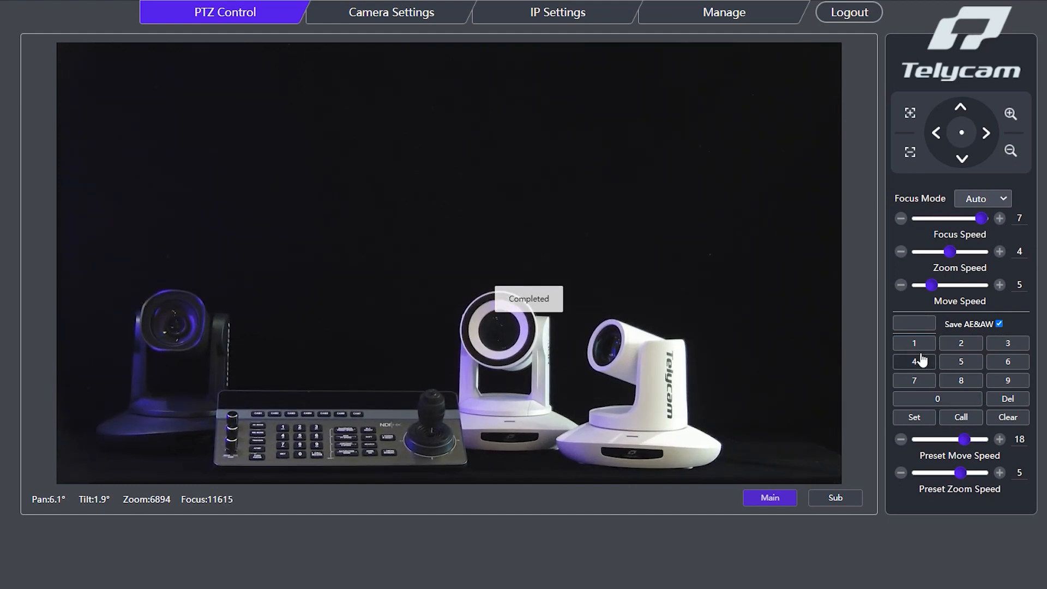
Clear the saved camera position from preset 1.
{"action": "left_click", "coordinate": [917, 344]}
{"action": "left_click", "coordinate": [1007, 420]}
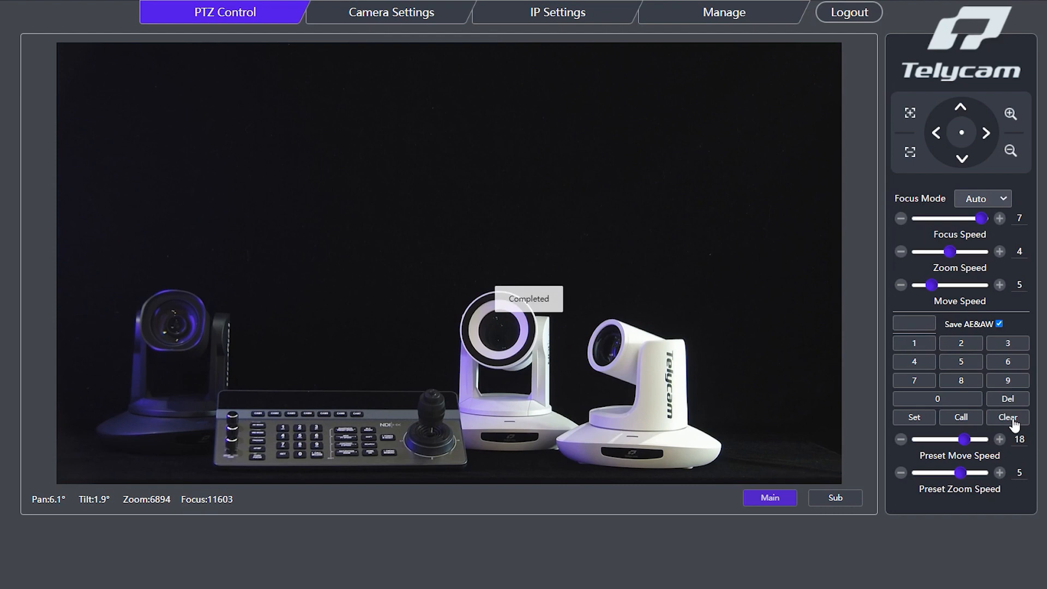
Review the camera's exposure modes, keeping Brightness Priority, and examine the available white balance modes.
{"action": "left_click", "coordinate": [432, 26]}
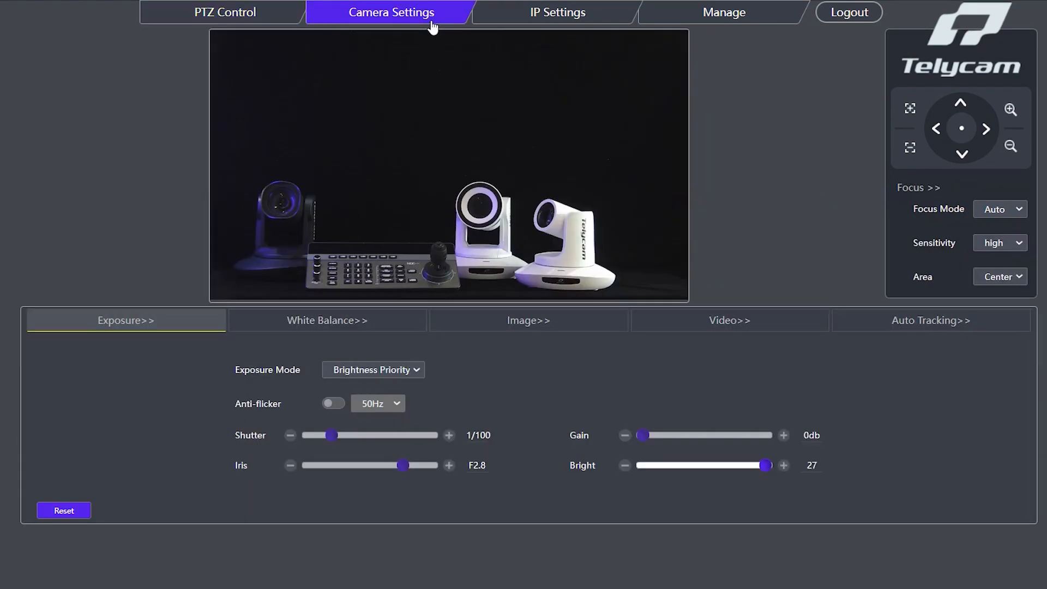
{"action": "left_click", "coordinate": [379, 370]}
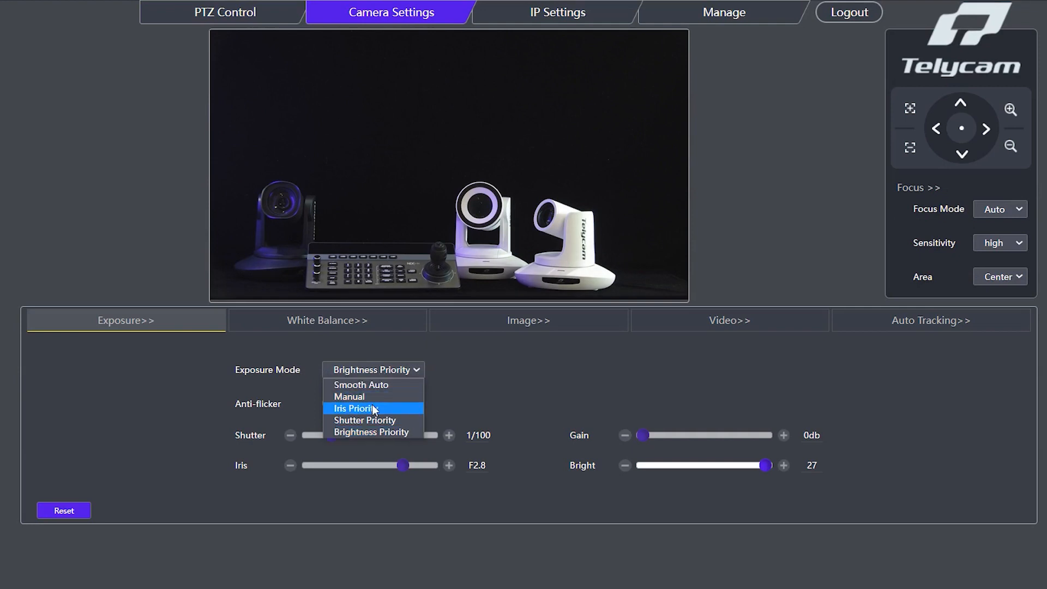
{"action": "left_click", "coordinate": [368, 432]}
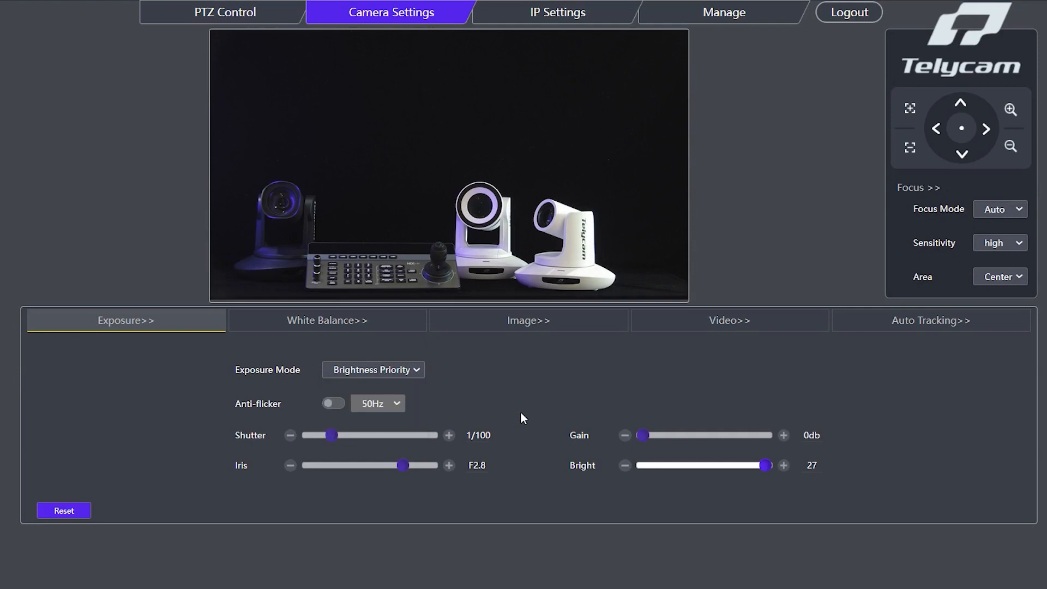
{"action": "left_click", "coordinate": [349, 323]}
{"action": "left_click", "coordinate": [365, 370]}
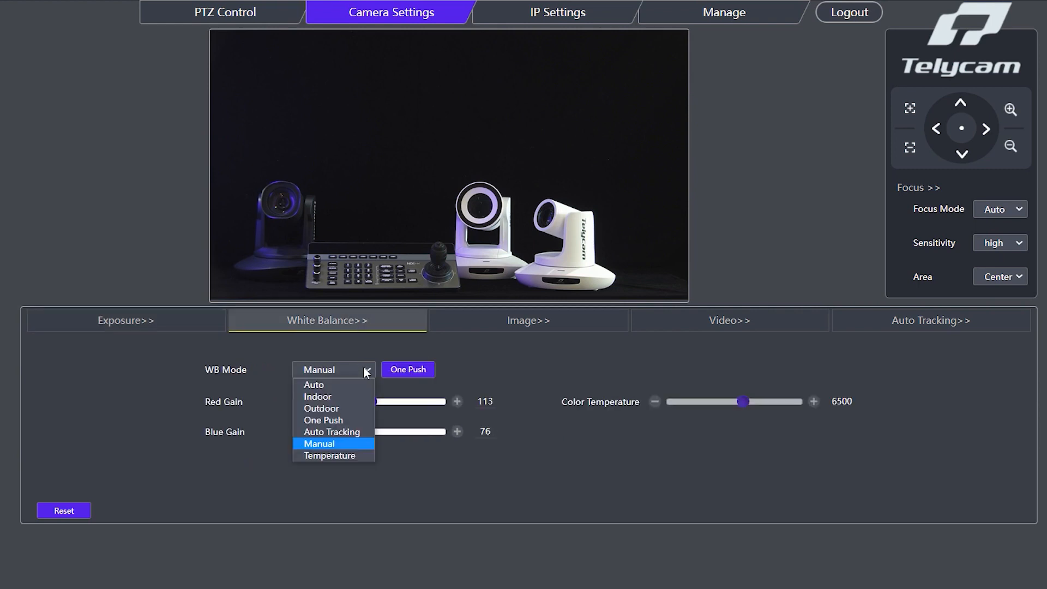
{"action": "left_click", "coordinate": [557, 357]}
Try the image saturation, contrast and gamma adjustments in both directions and check the 2DNR options.
{"action": "left_click", "coordinate": [572, 330]}
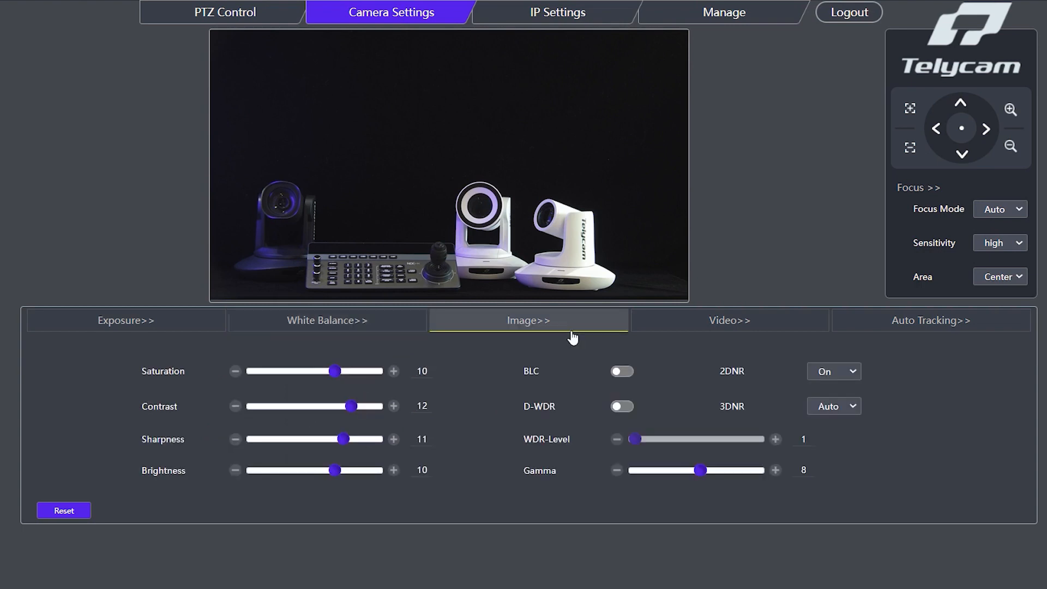
{"action": "left_click", "coordinate": [235, 371]}
{"action": "left_click", "coordinate": [235, 371]}
{"action": "left_click", "coordinate": [393, 371]}
{"action": "left_click", "coordinate": [393, 371]}
{"action": "left_click", "coordinate": [393, 406]}
{"action": "left_click", "coordinate": [393, 406]}
{"action": "left_click", "coordinate": [235, 406]}
{"action": "left_click", "coordinate": [235, 406]}
{"action": "left_click", "coordinate": [830, 375]}
{"action": "left_click", "coordinate": [617, 470]}
{"action": "left_click", "coordinate": [617, 470]}
{"action": "left_click", "coordinate": [616, 470]}
{"action": "left_click", "coordinate": [774, 470]}
{"action": "left_click", "coordinate": [775, 470]}
{"action": "left_click", "coordinate": [774, 470]}
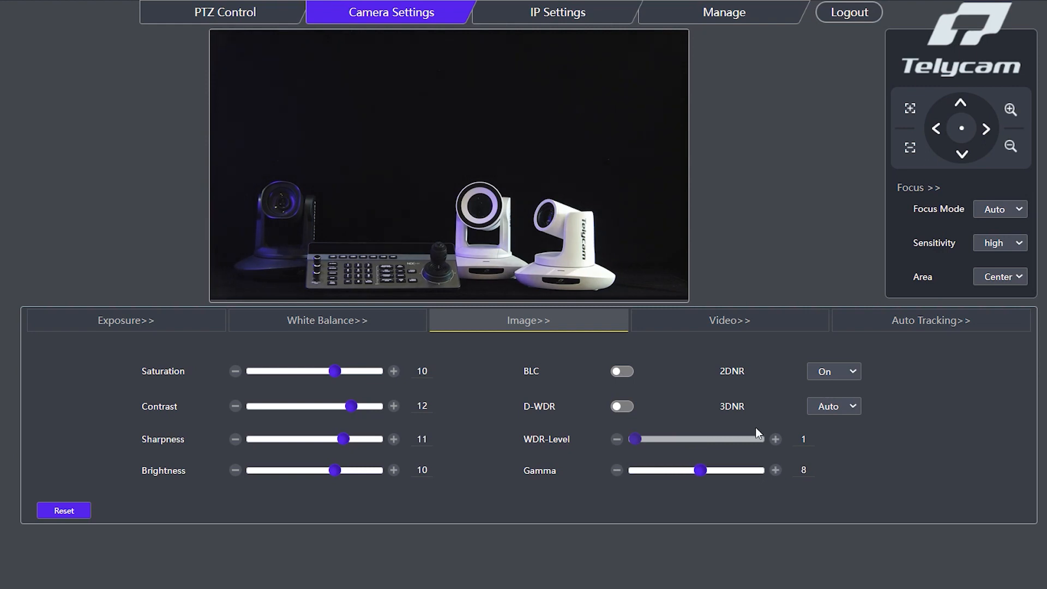
Examine the camera's video output mode options and its auto tracking settings.
{"action": "left_click", "coordinate": [753, 327]}
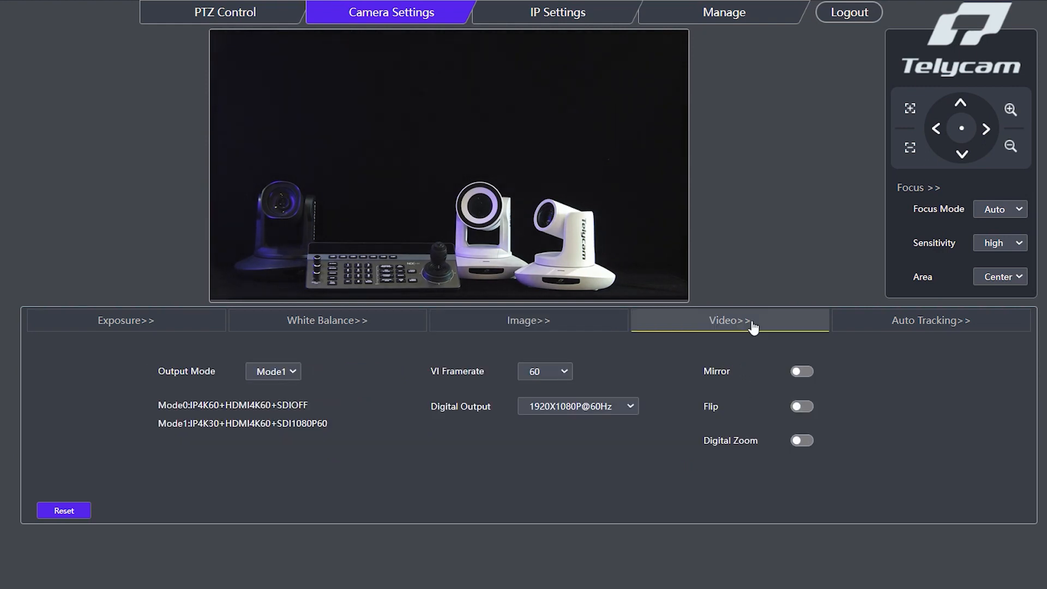
{"action": "left_click", "coordinate": [252, 373]}
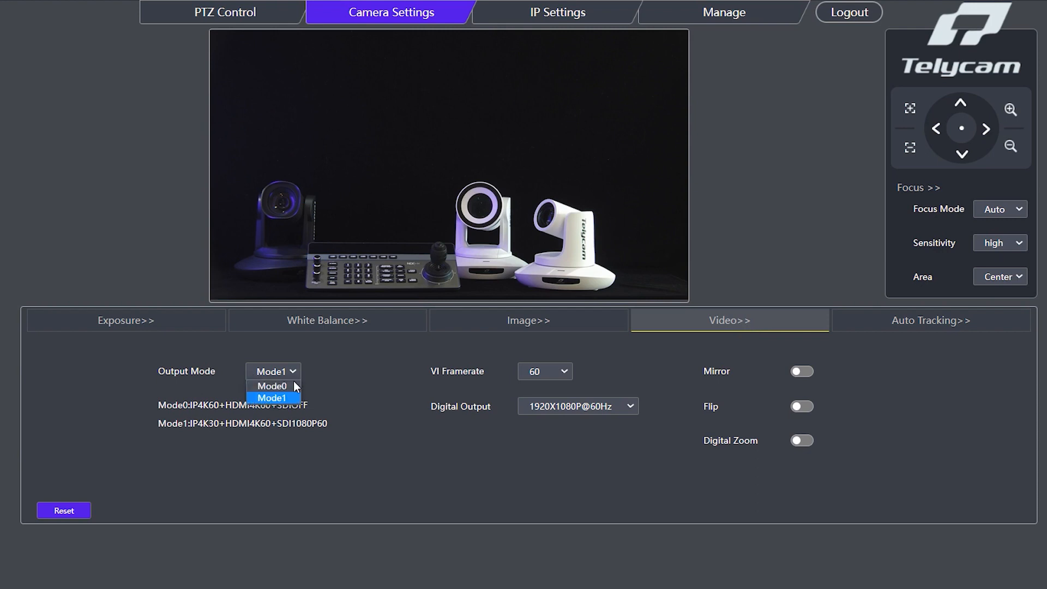
{"action": "left_click", "coordinate": [397, 368]}
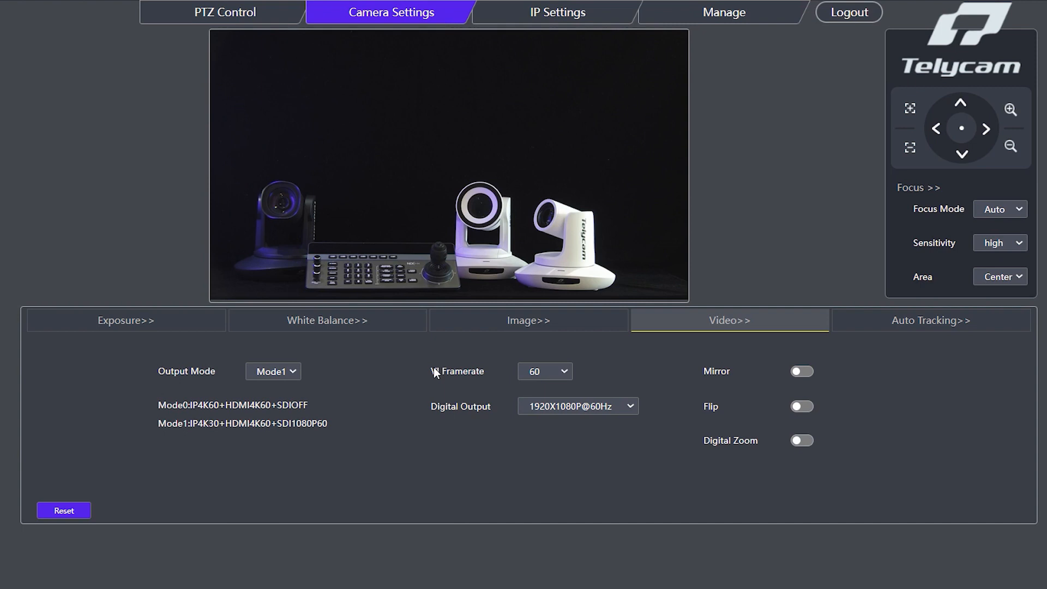
{"action": "left_click", "coordinate": [905, 329]}
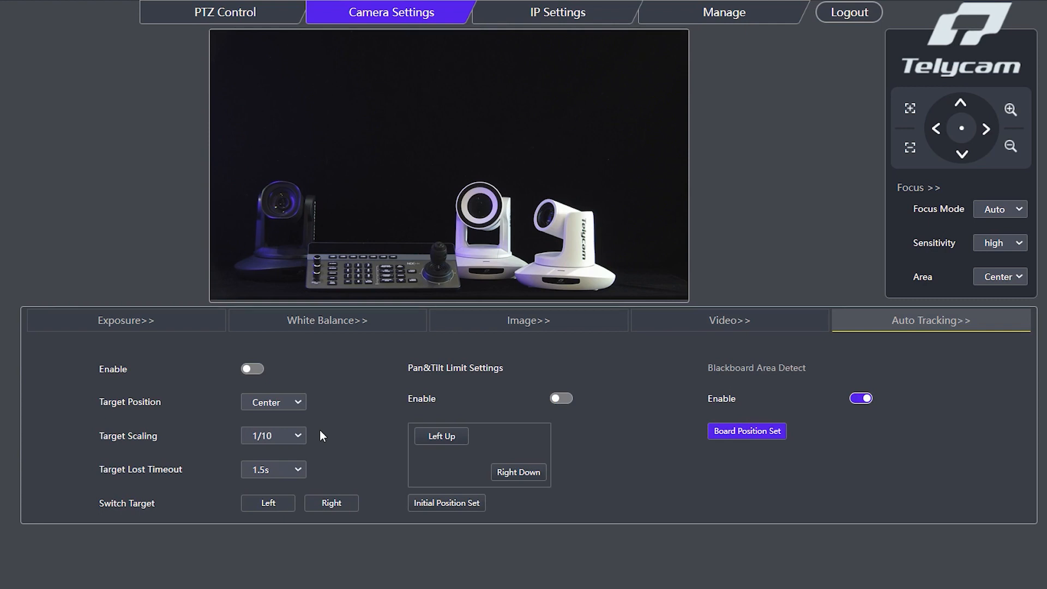
Set the main stream's encoding resolution to 3840x2160 with a framerate of 30, and save the IP video settings.
{"action": "left_click", "coordinate": [579, 21]}
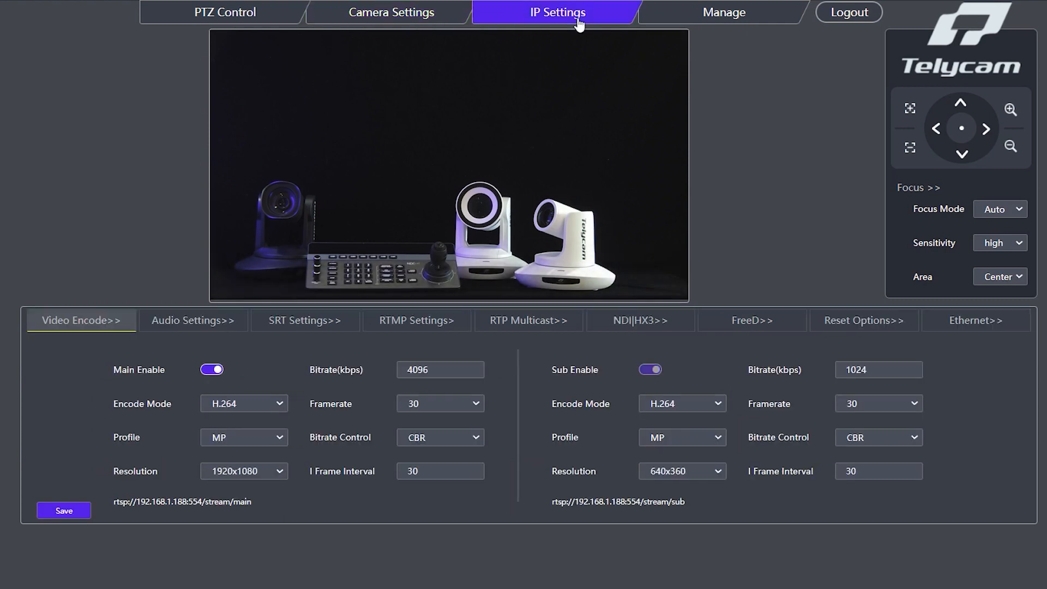
{"action": "left_click", "coordinate": [279, 471]}
{"action": "left_click", "coordinate": [270, 482]}
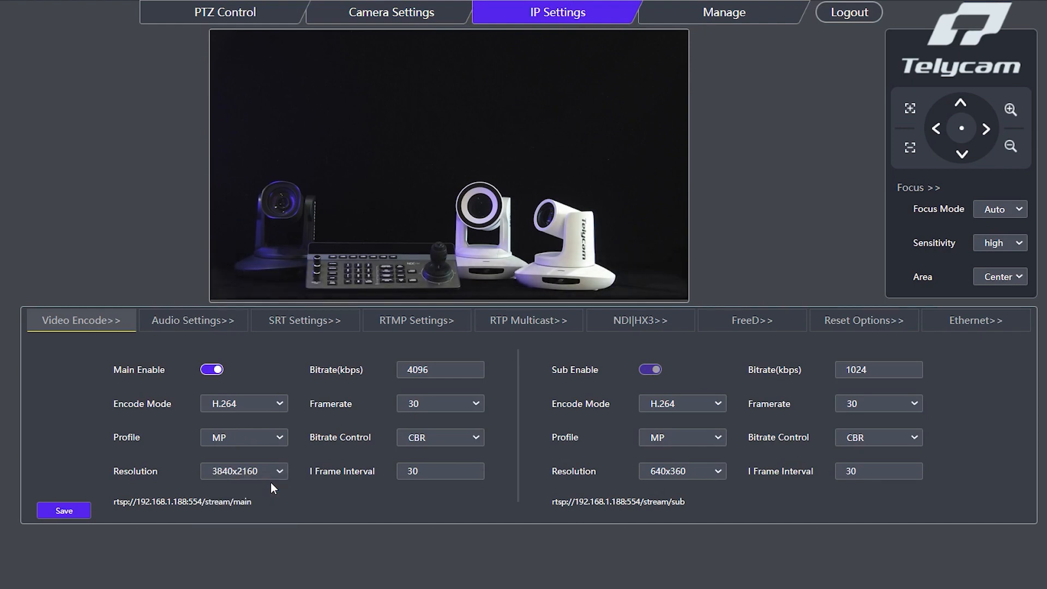
{"action": "left_click", "coordinate": [458, 403]}
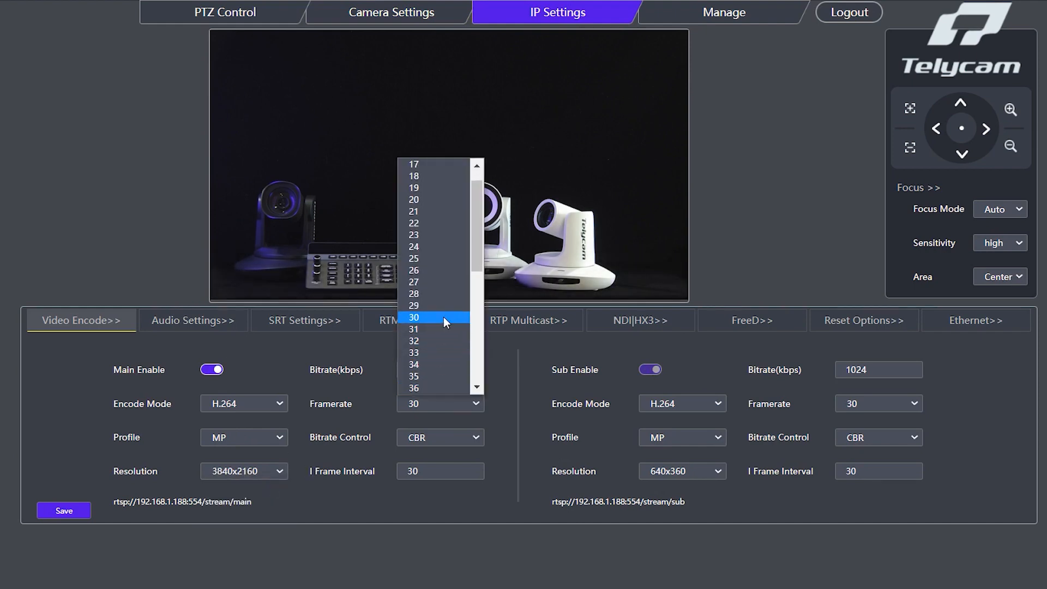
{"action": "left_click", "coordinate": [444, 318]}
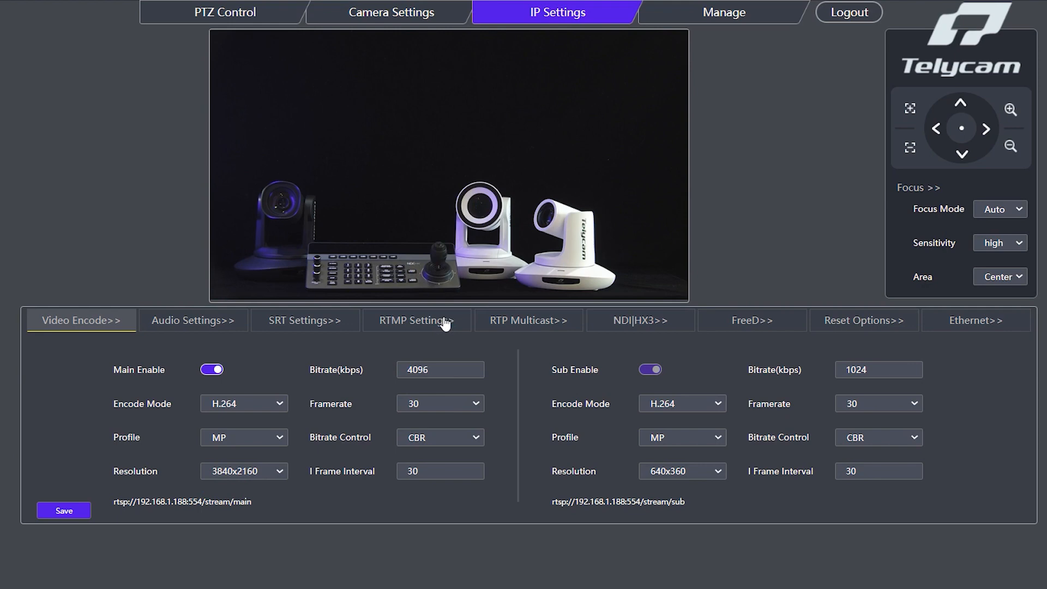
{"action": "left_click", "coordinate": [77, 519]}
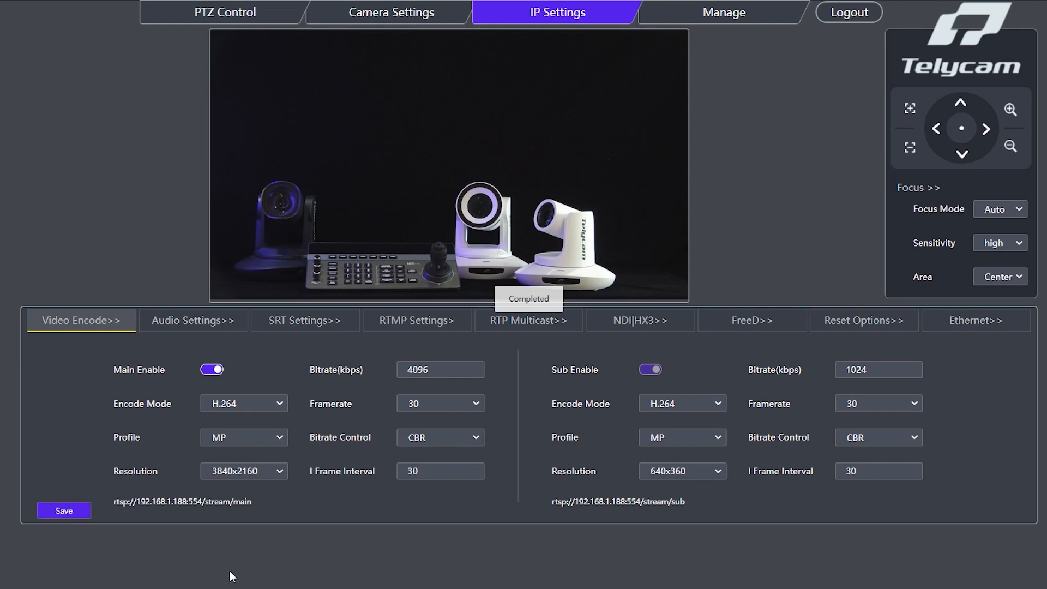
Examine the audio encoding settings, followed by the SRT, RTMP and RTP multicast streaming settings.
{"action": "left_click", "coordinate": [200, 333]}
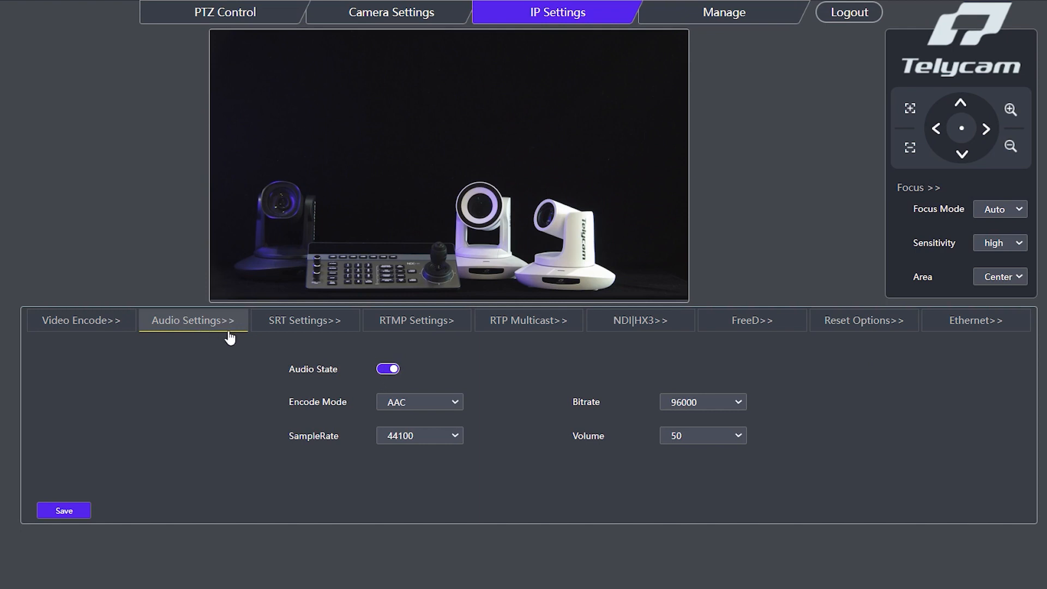
{"action": "left_click", "coordinate": [384, 369]}
{"action": "left_click", "coordinate": [336, 330]}
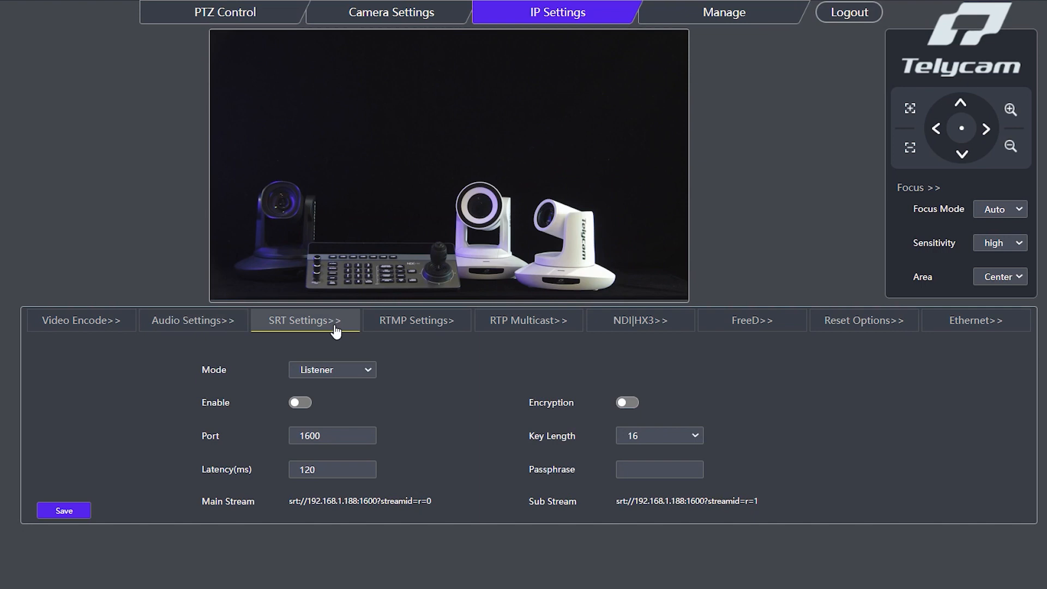
{"action": "left_click", "coordinate": [440, 330]}
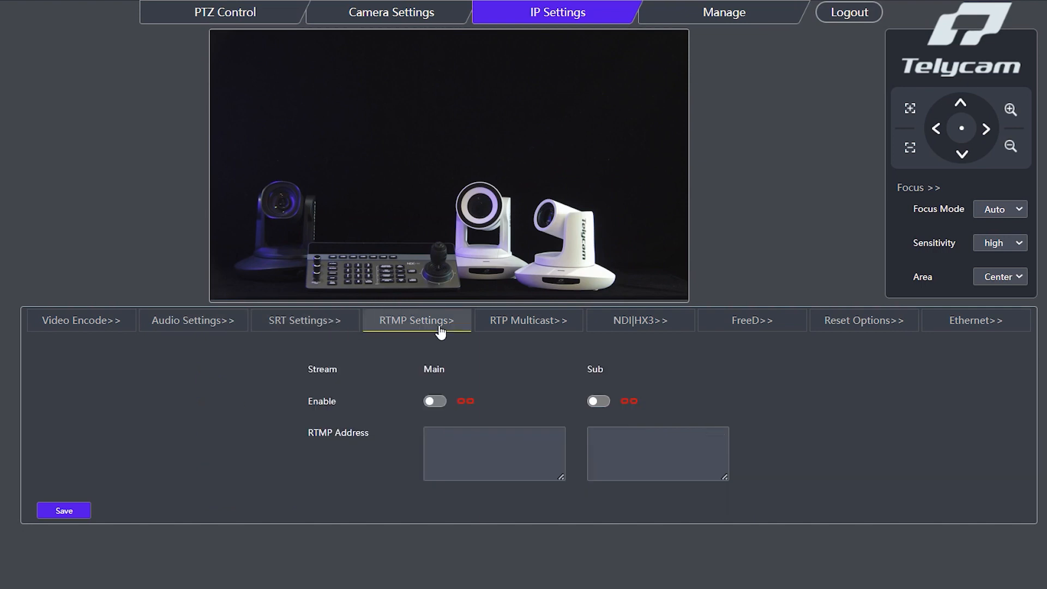
{"action": "left_click", "coordinate": [509, 329]}
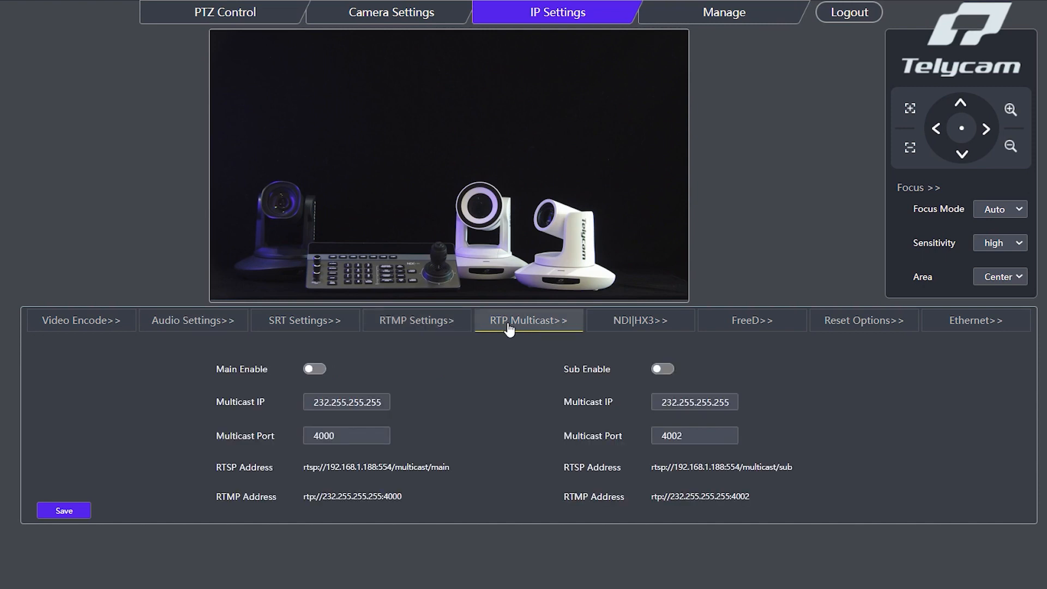
Try the HX3 option in the camera's NDI|HX3 settings and switch back to the standard NDI option.
{"action": "left_click", "coordinate": [619, 330]}
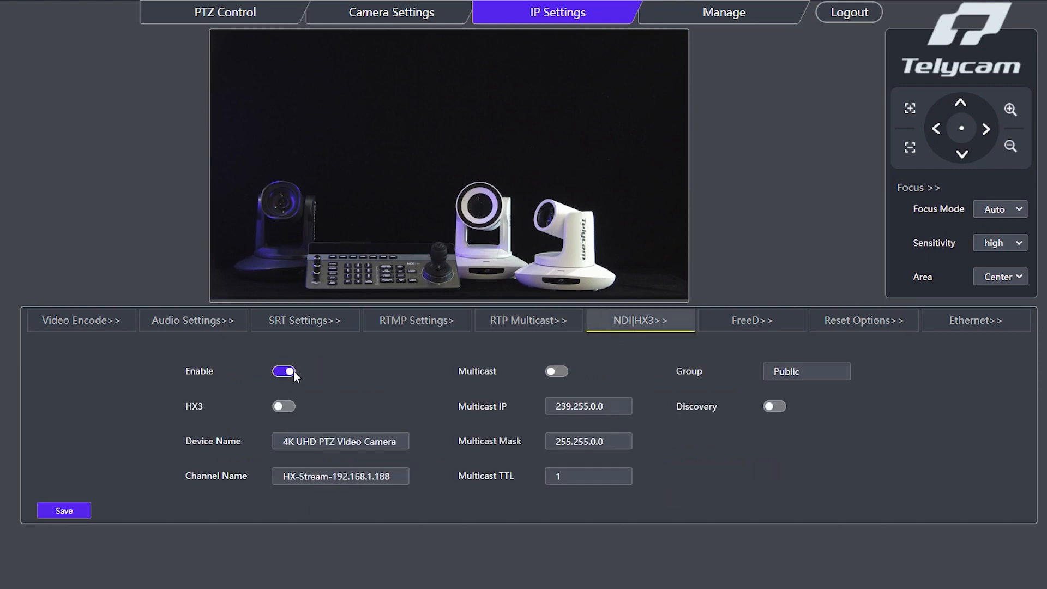
{"action": "left_click", "coordinate": [283, 407]}
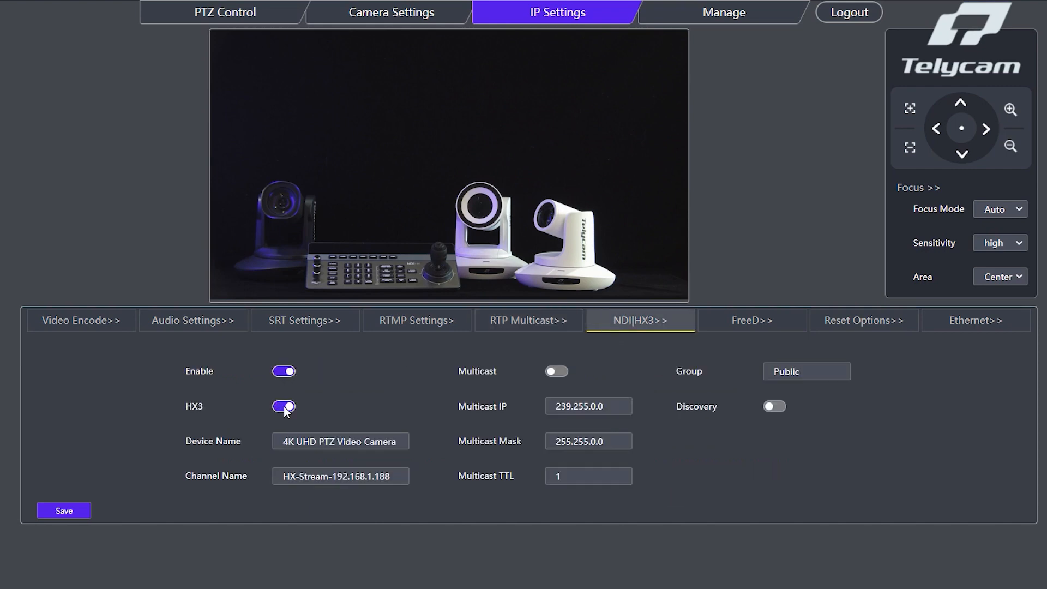
{"action": "left_click", "coordinate": [285, 371]}
Set the FreeD camera ID to 15.
{"action": "left_click", "coordinate": [737, 326]}
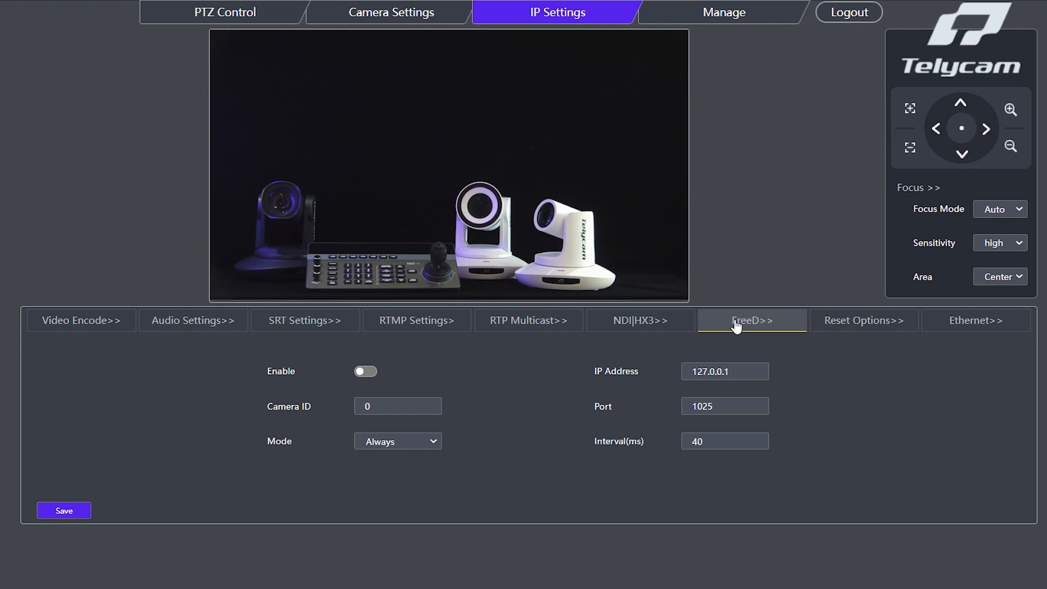
{"action": "left_click", "coordinate": [381, 405]}
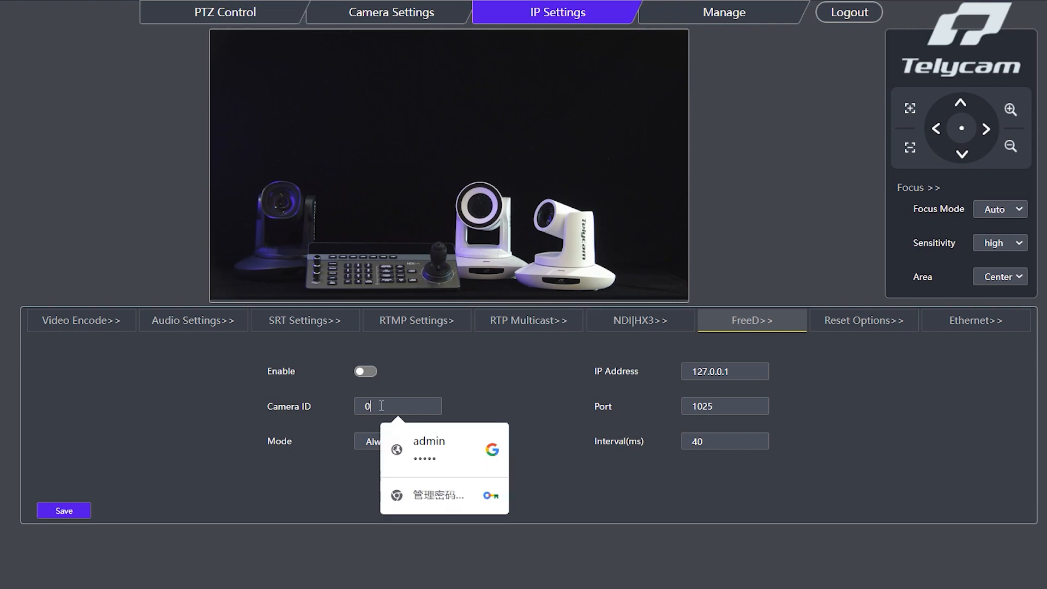
{"action": "key", "text": "BackSpace"}
{"action": "type", "text": "15"}
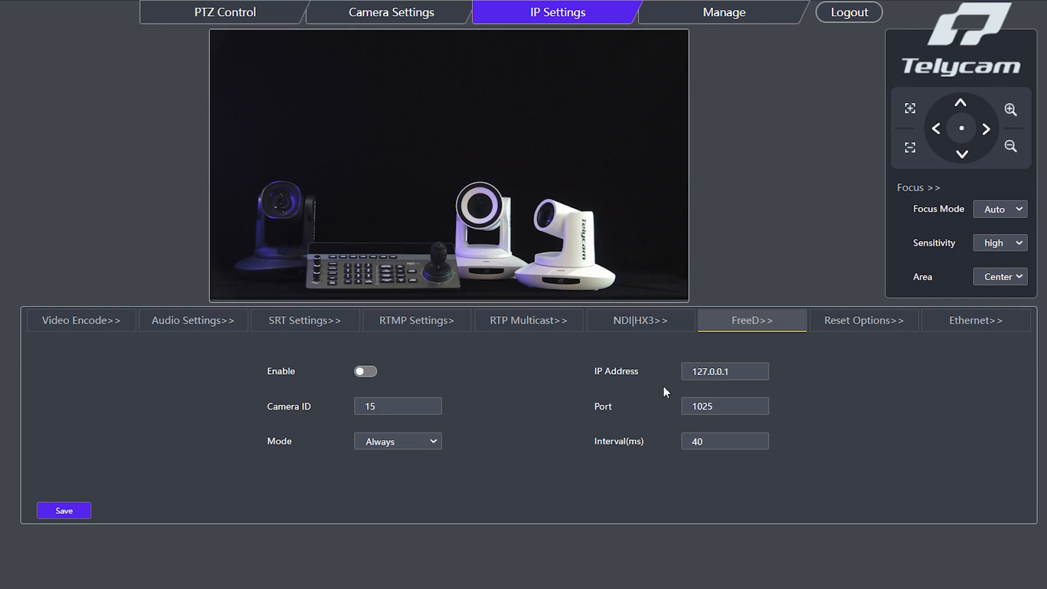
Check the FreeD IP address and port fields and try the available FreeD mode options.
{"action": "left_click", "coordinate": [732, 373]}
{"action": "left_click", "coordinate": [728, 408]}
{"action": "left_click", "coordinate": [425, 442]}
{"action": "left_click", "coordinate": [424, 467]}
{"action": "left_click", "coordinate": [421, 442]}
{"action": "left_click", "coordinate": [435, 455]}
Generate a profile of the camera settings and review the downloaded config text file, closing it when finished.
{"action": "left_click", "coordinate": [883, 328]}
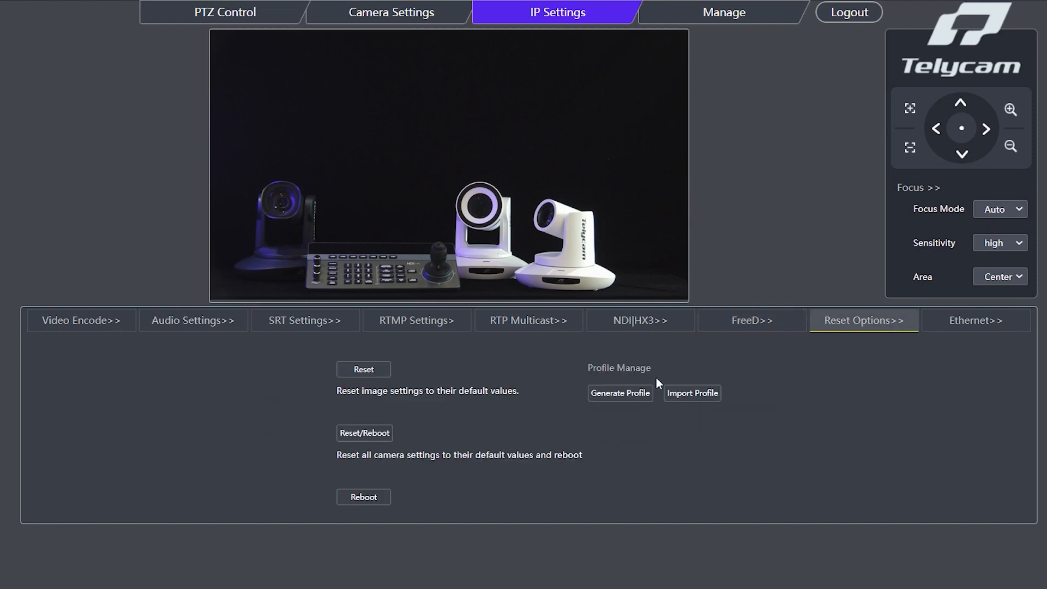
{"action": "left_click", "coordinate": [632, 400]}
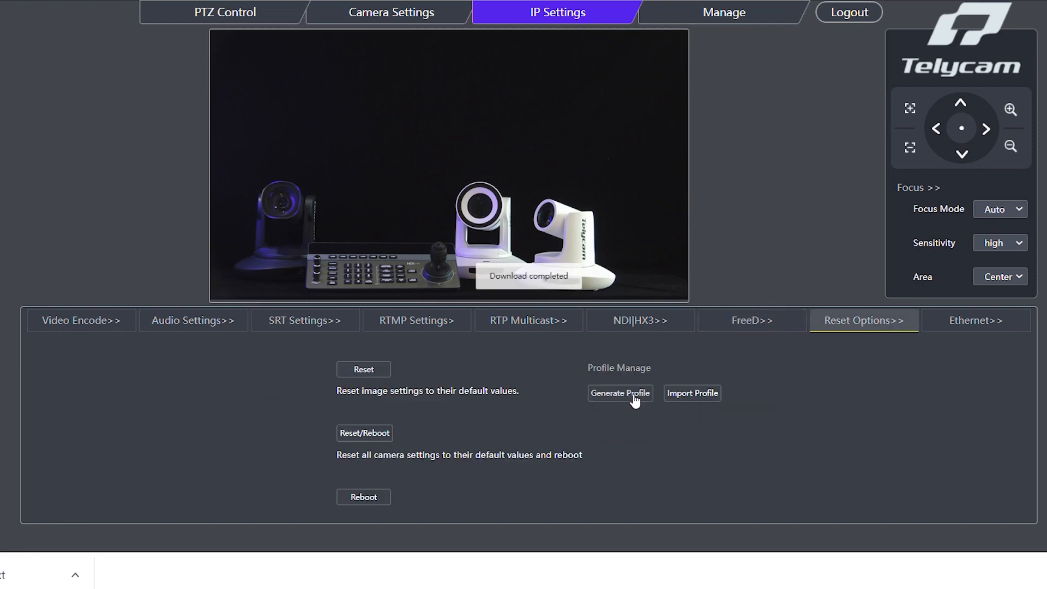
{"action": "left_click", "coordinate": [76, 574]}
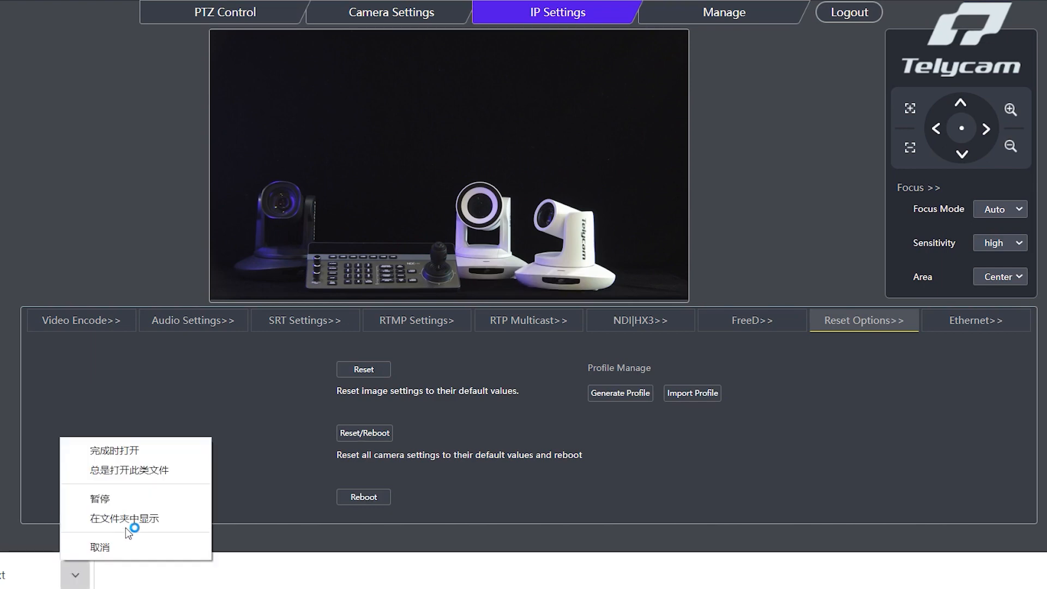
{"action": "left_click", "coordinate": [160, 451]}
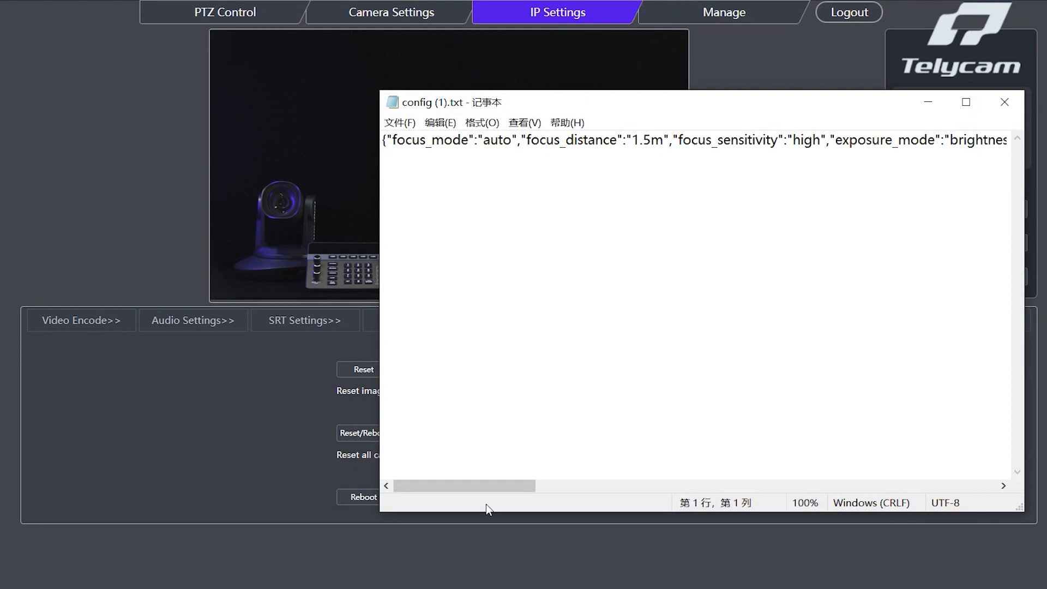
{"action": "left_click_drag", "start_coordinate": [486, 487], "coordinate": [967, 485]}
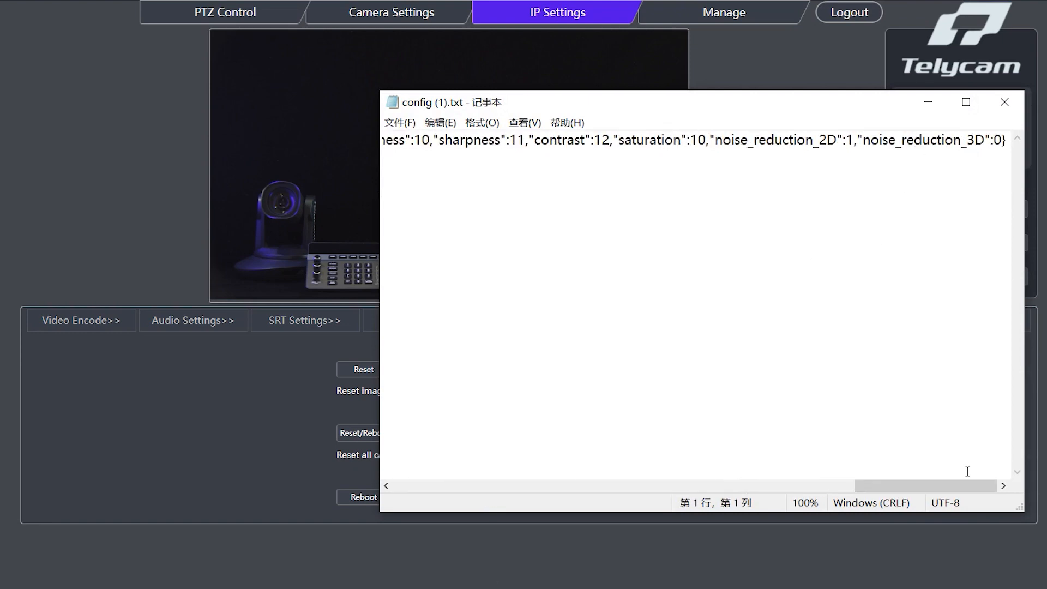
{"action": "left_click", "coordinate": [1003, 102]}
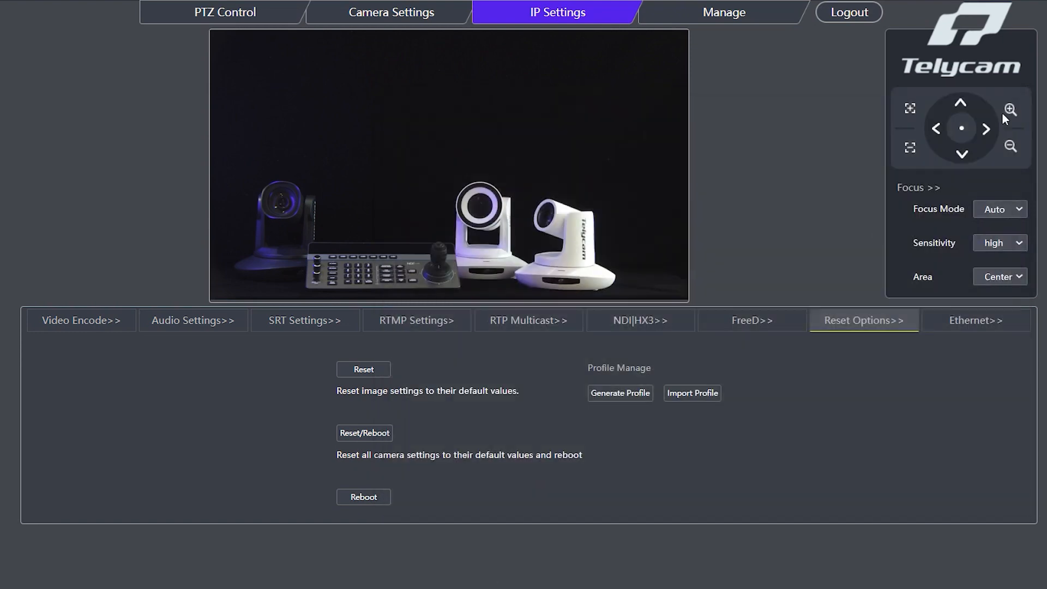
Try editing the last digit of an address in the Ethernet settings to 2 and restore it to 1.
{"action": "left_click", "coordinate": [967, 334]}
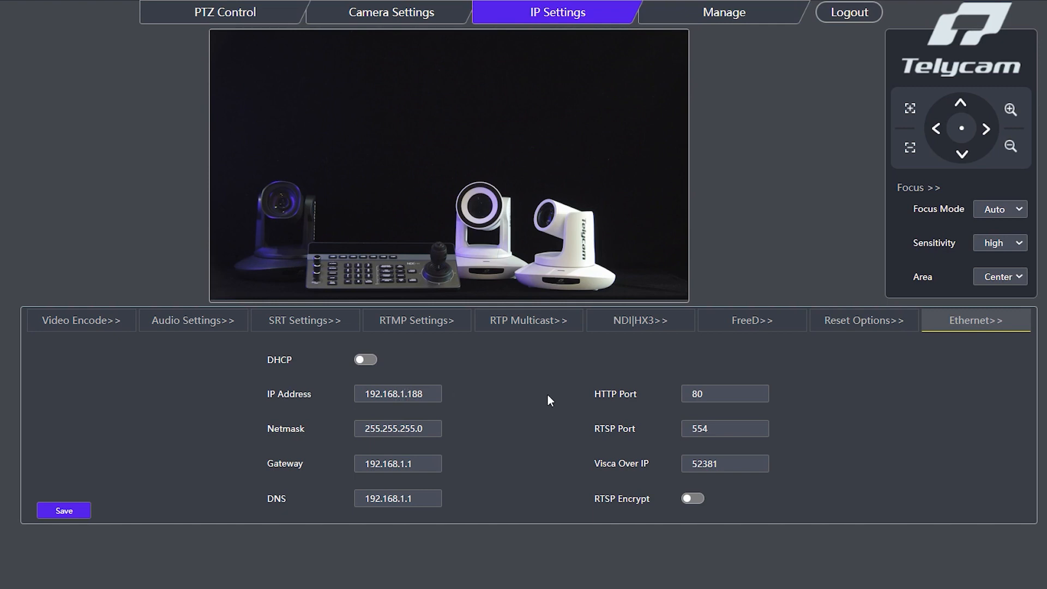
{"action": "key", "text": "BackSpace"}
{"action": "type", "text": "2"}
{"action": "key", "text": "BackSpace"}
{"action": "type", "text": "1"}
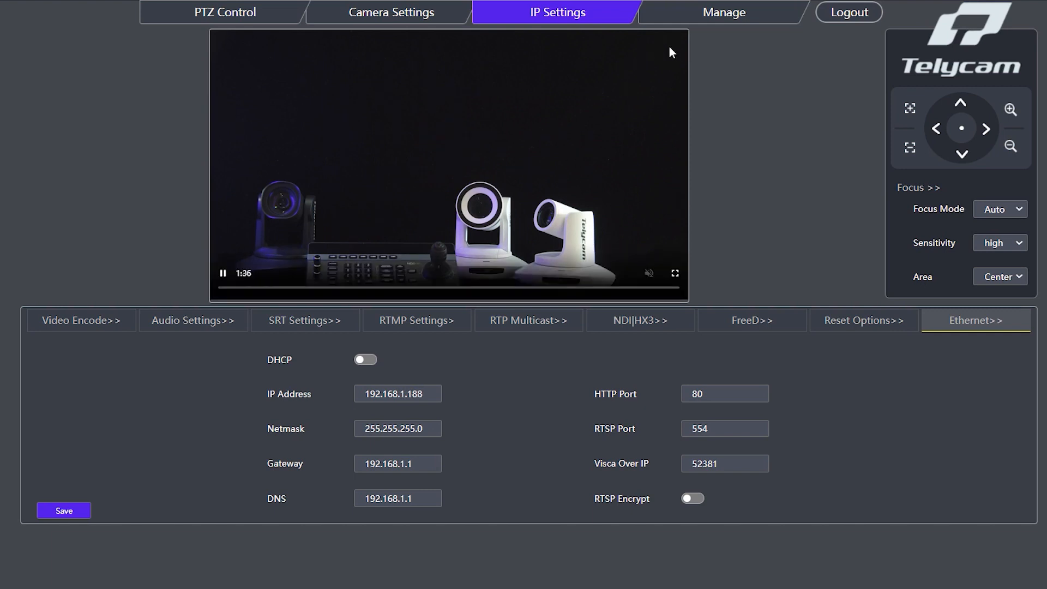
Examine the firmware upgrade page and try selecting TLC_700_Amba_30x_AT_Mainboard_ARM_WEB_V2.1C_20230627.bin as the upgrade file, cancelling without loading it.
{"action": "left_click", "coordinate": [764, 16]}
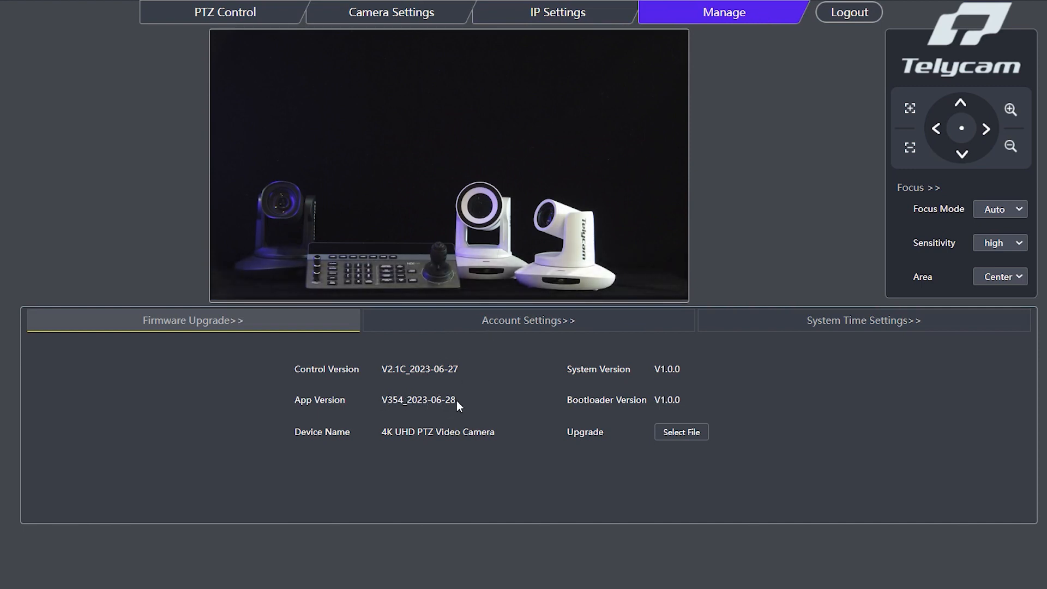
{"action": "left_click", "coordinate": [683, 433]}
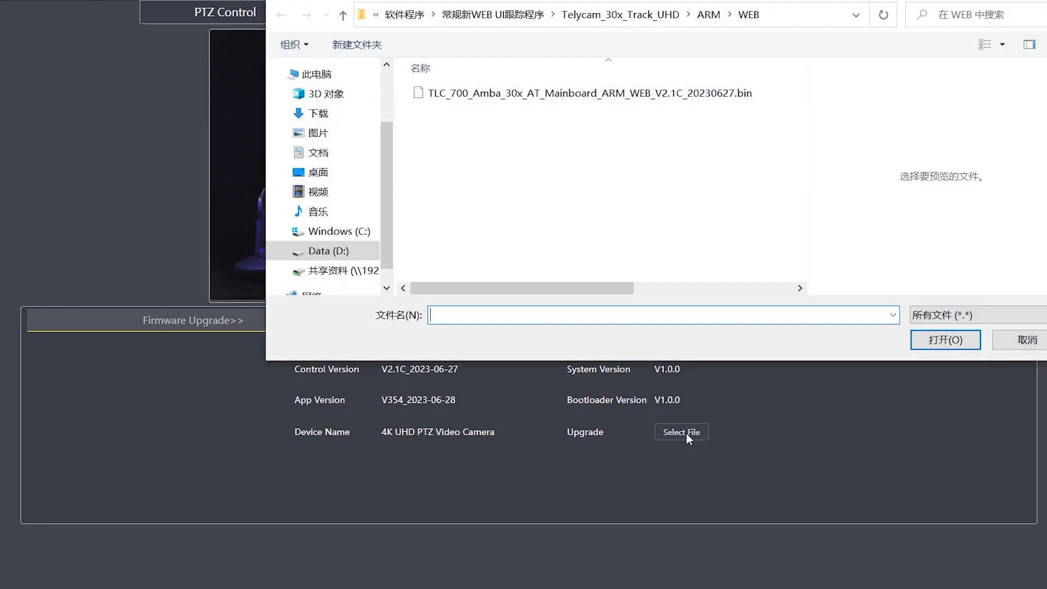
{"action": "left_click", "coordinate": [655, 101]}
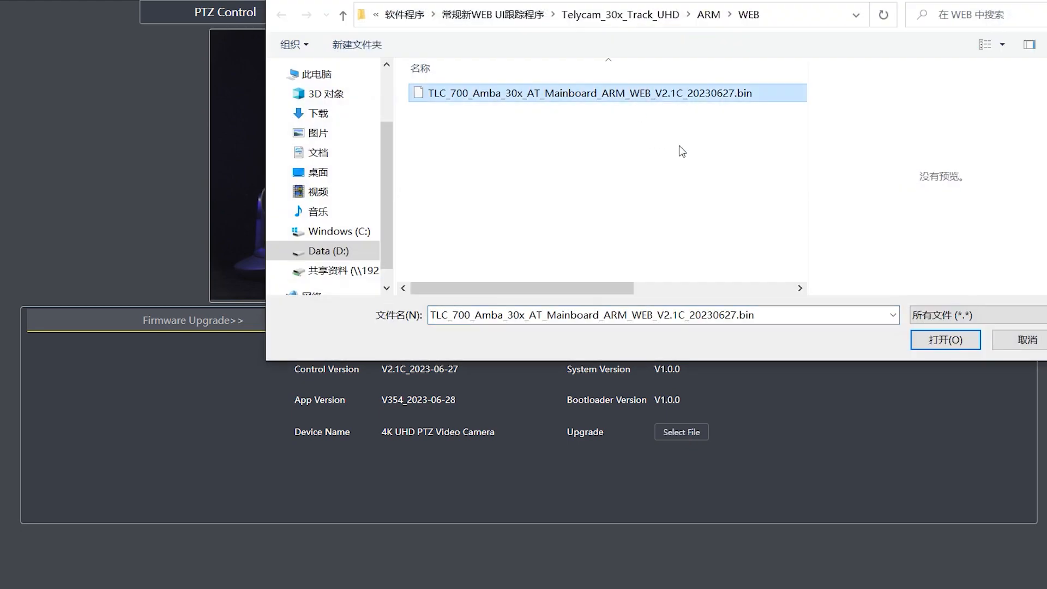
{"action": "left_click", "coordinate": [1025, 341]}
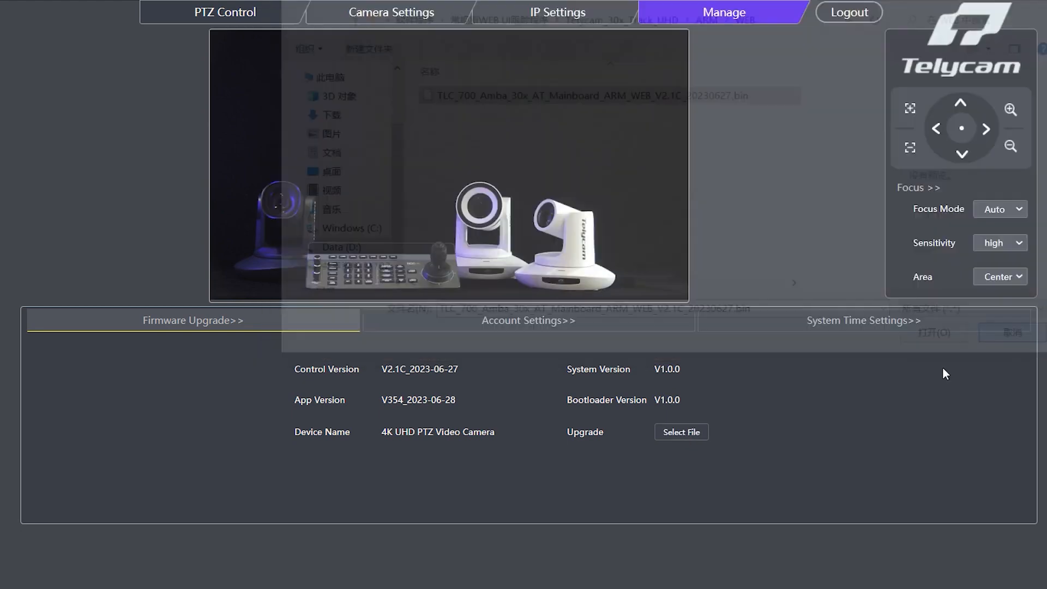
Open the camera's account settings.
{"action": "left_click", "coordinate": [642, 326]}
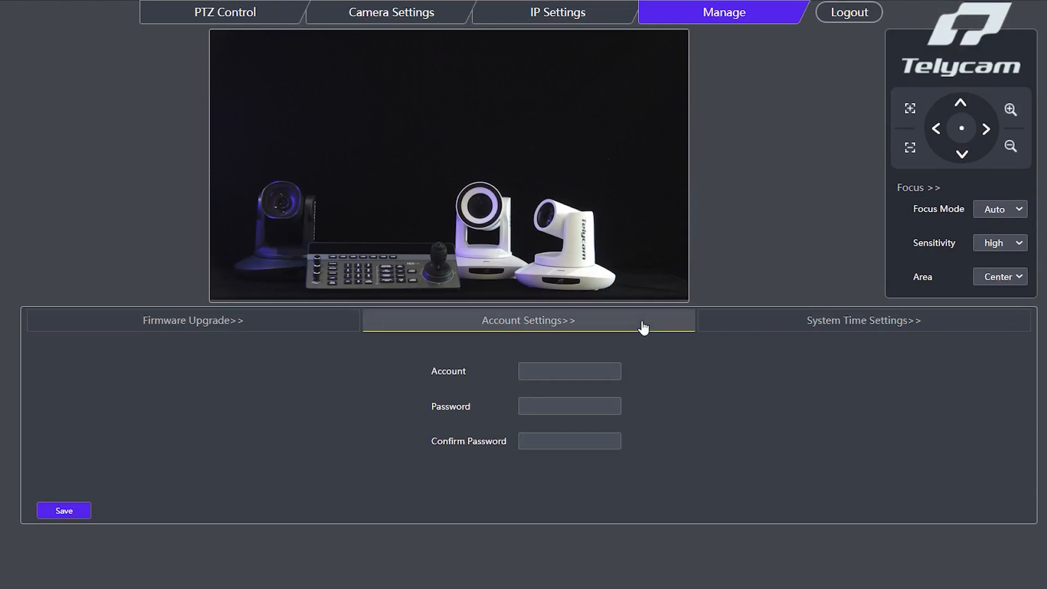